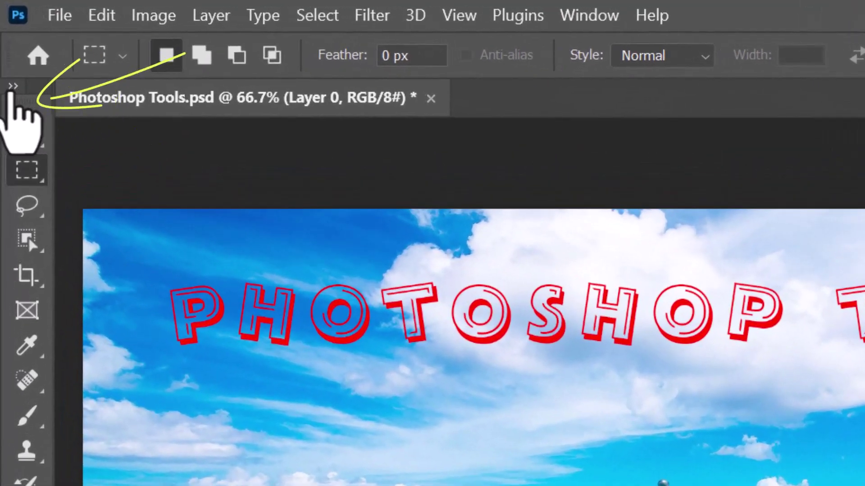
- Toggle the tool panel between two columns and one, leave it at one, and show the Object Selection group
click(6, 44)
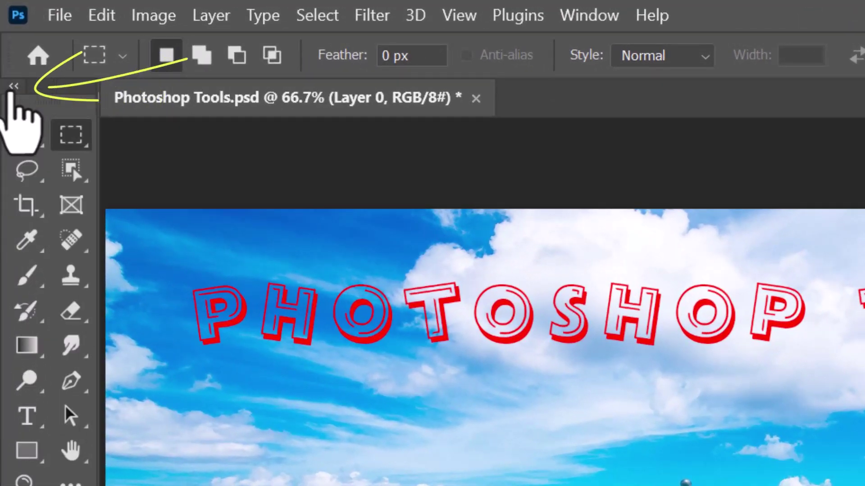
click(12, 87)
click(11, 88)
click(12, 86)
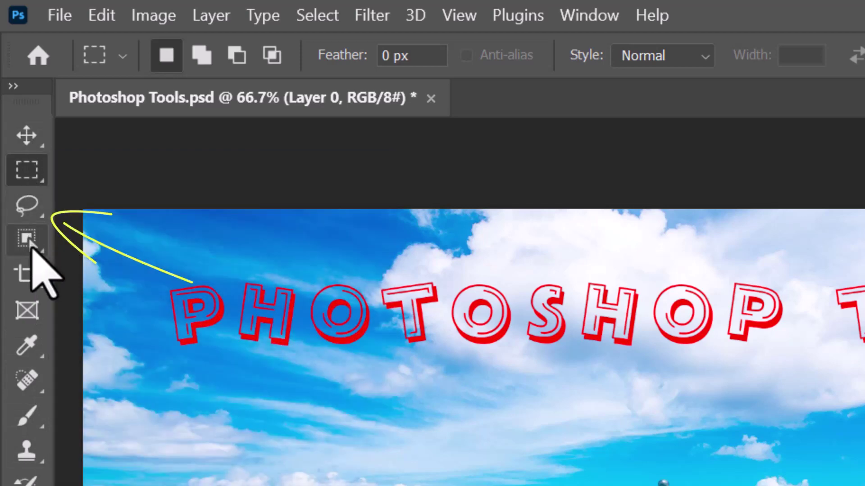
click(32, 246)
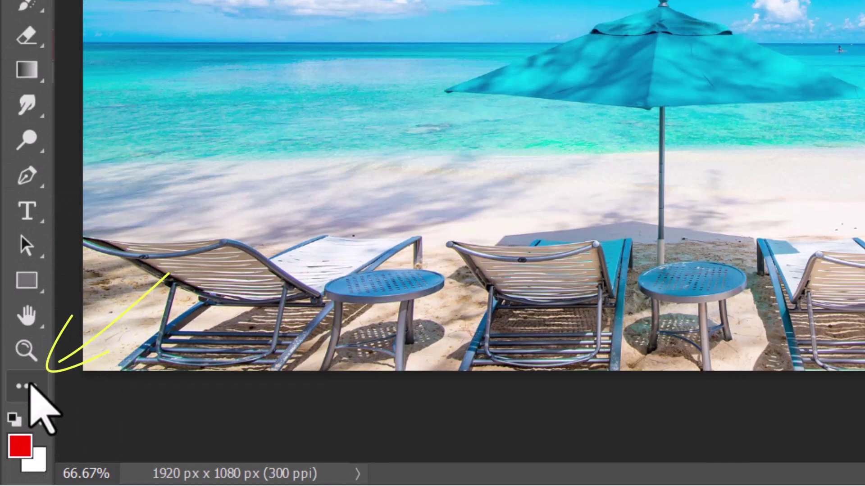
- In Customize Toolbar, move the rectangular selection and lasso tools between groups, then restore the defaults
click(31, 385)
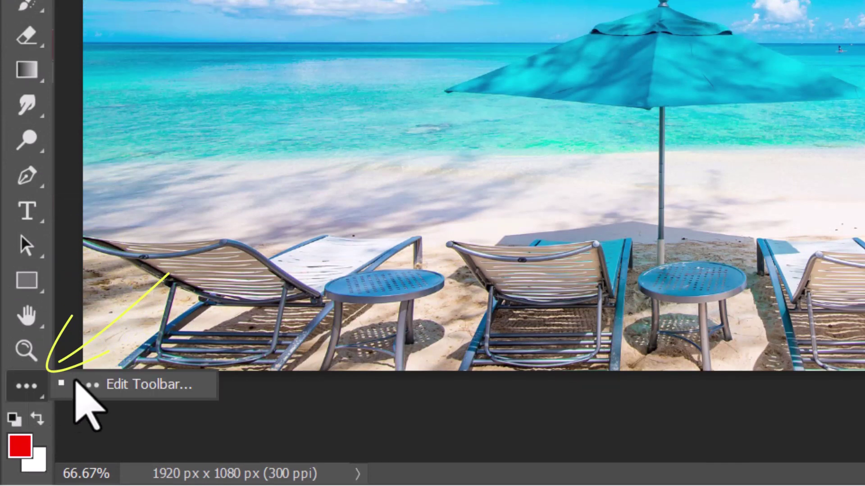
click(112, 385)
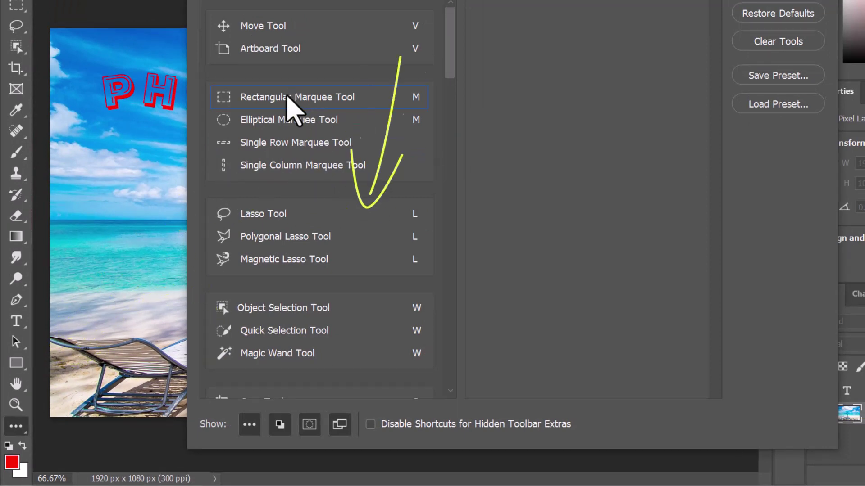
drag(287, 97, 327, 150)
drag(376, 242, 535, 257)
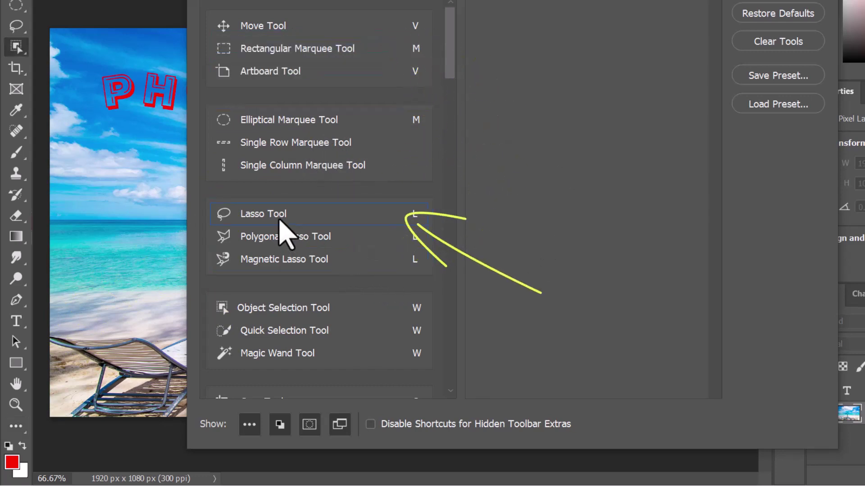
mouse_move(277, 214)
mouse_down()
mouse_move(271, 220)
mouse_move(285, 318)
mouse_move(304, 310)
mouse_up()
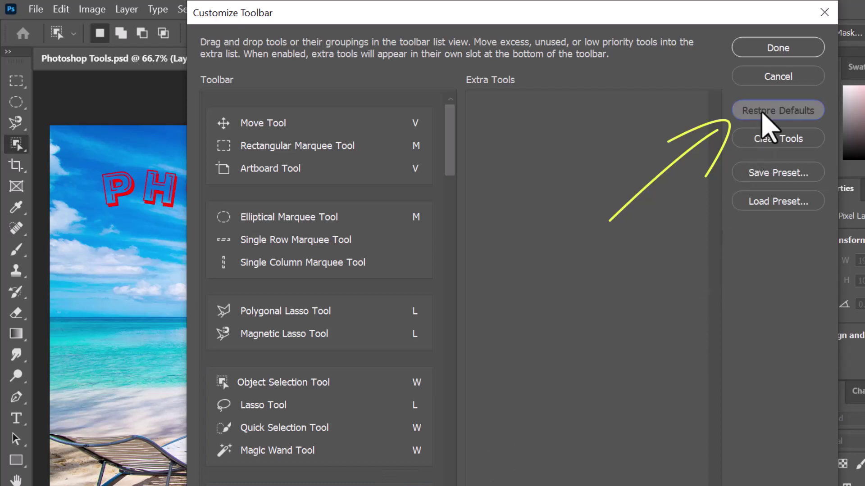
click(756, 116)
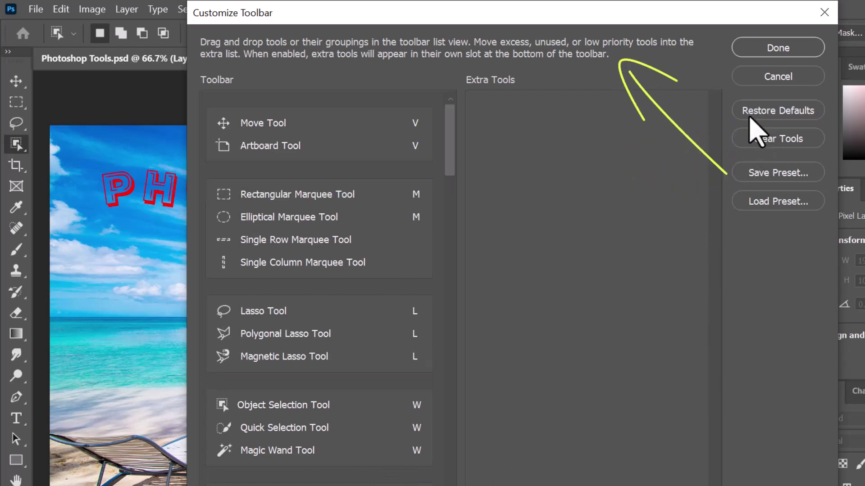
click(768, 49)
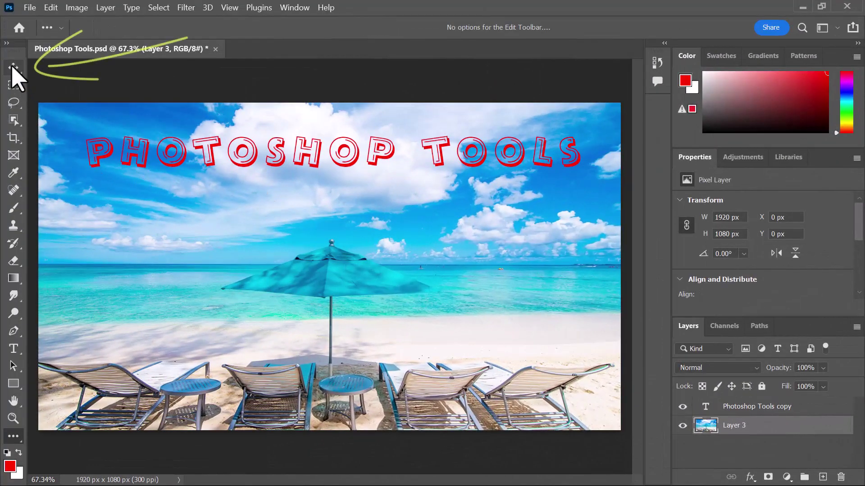
- Reposition the Photoshop Tools copy title text with the Move tool by dragging and Shift-arrow nudging
click(12, 67)
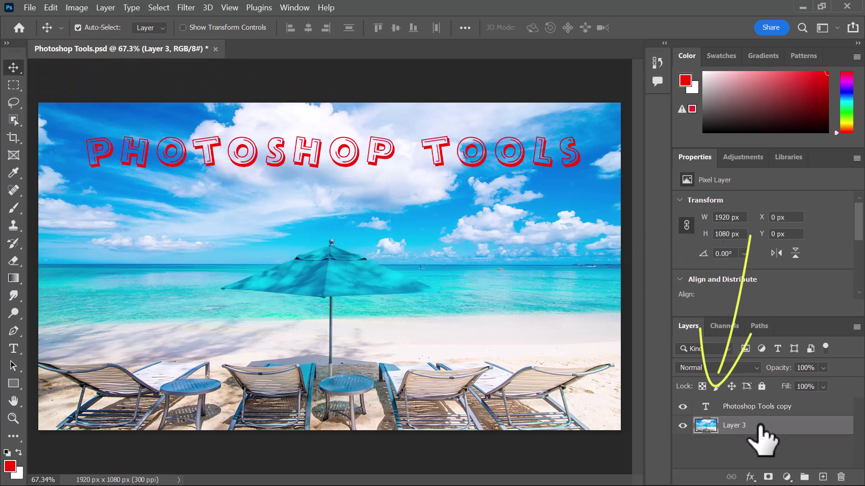
click(297, 156)
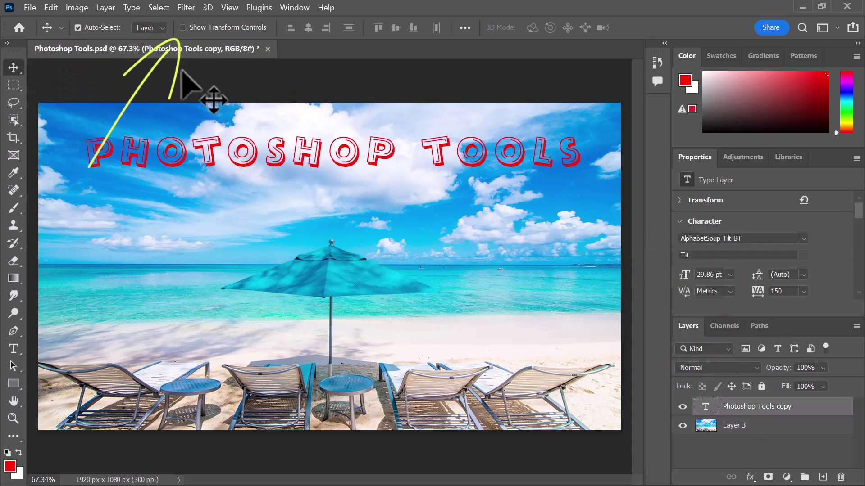
click(183, 27)
mouse_move(383, 163)
mouse_down()
mouse_move(361, 164)
mouse_move(398, 167)
mouse_move(392, 216)
mouse_move(382, 176)
mouse_up()
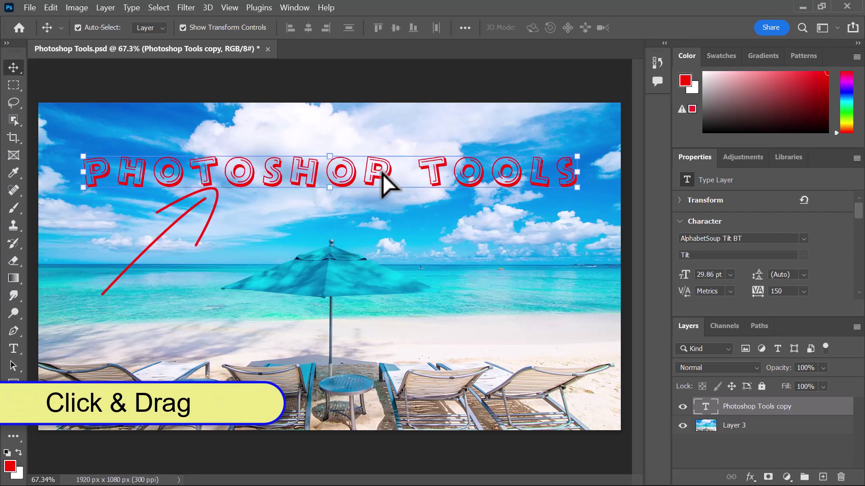
key(shift+Left)
key(shift+Up)
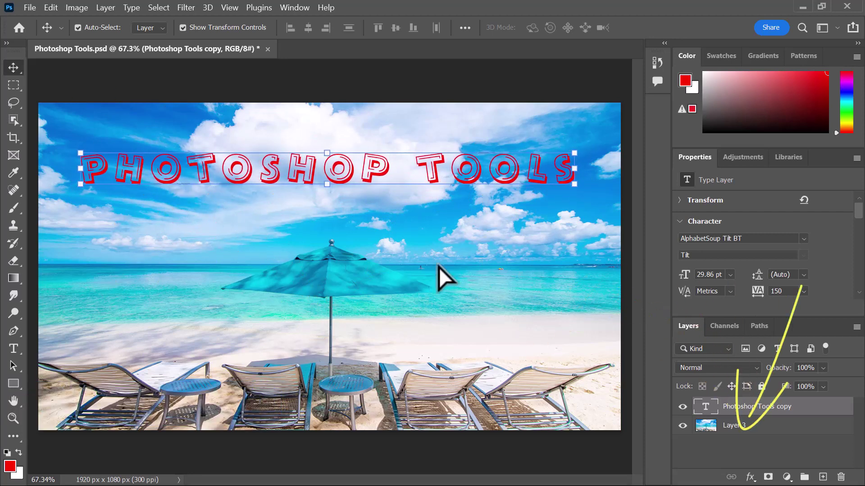
- Move Layer 3 above the title text, resize the beach photo, and lower its opacity
drag(731, 428, 739, 412)
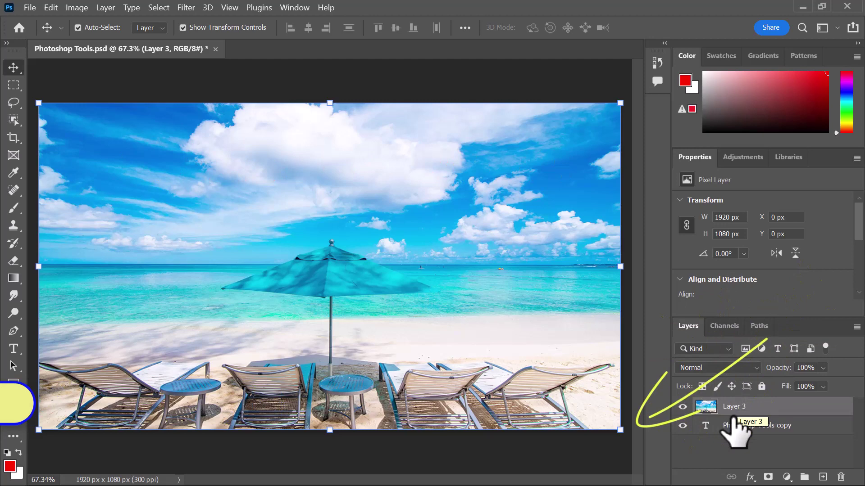
mouse_move(618, 426)
mouse_down()
mouse_move(510, 328)
mouse_move(386, 272)
mouse_move(396, 289)
mouse_move(515, 380)
mouse_move(610, 421)
mouse_move(619, 436)
mouse_up()
drag(781, 368, 818, 365)
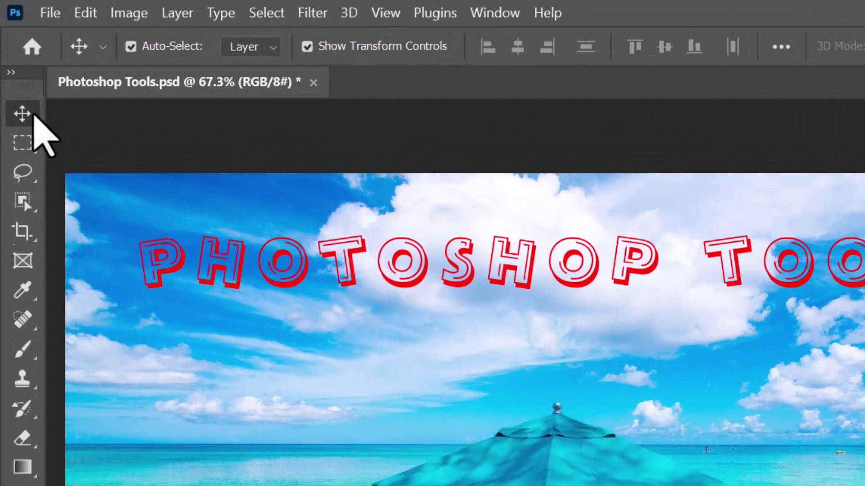
- Draw an artboard around the beach image with the Artboard Tool and size it to 1920 × 1080
right_click(20, 69)
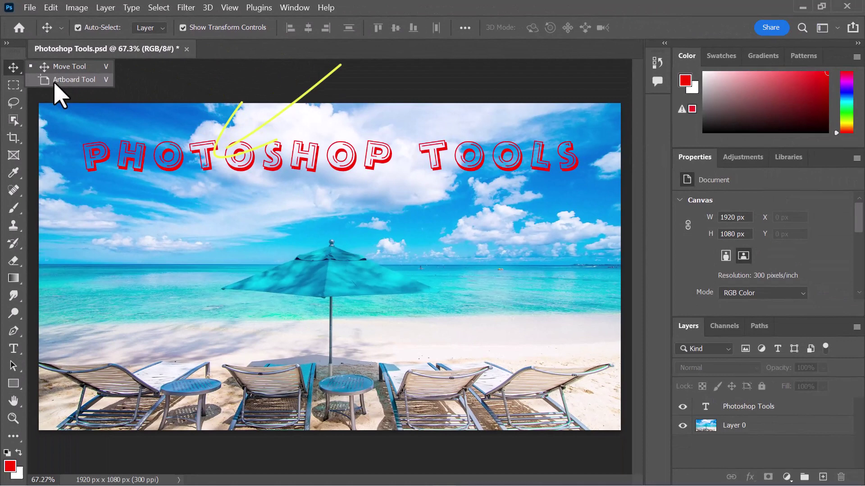
click(321, 83)
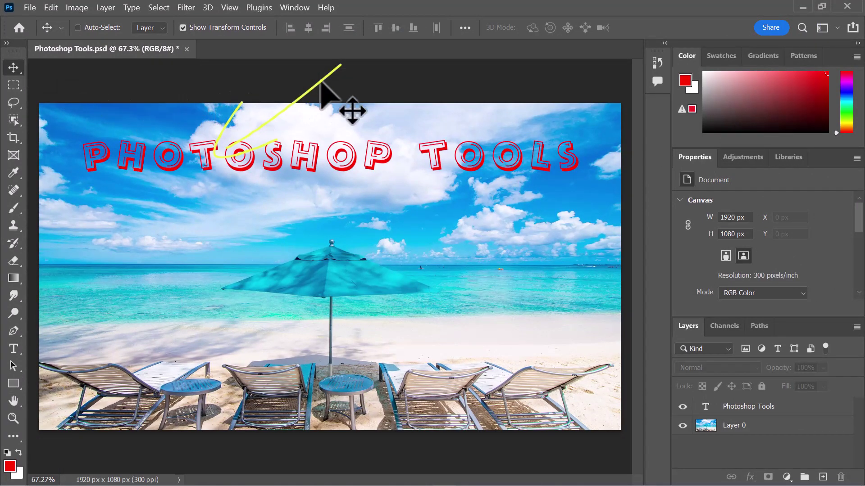
key(ctrl+minus)
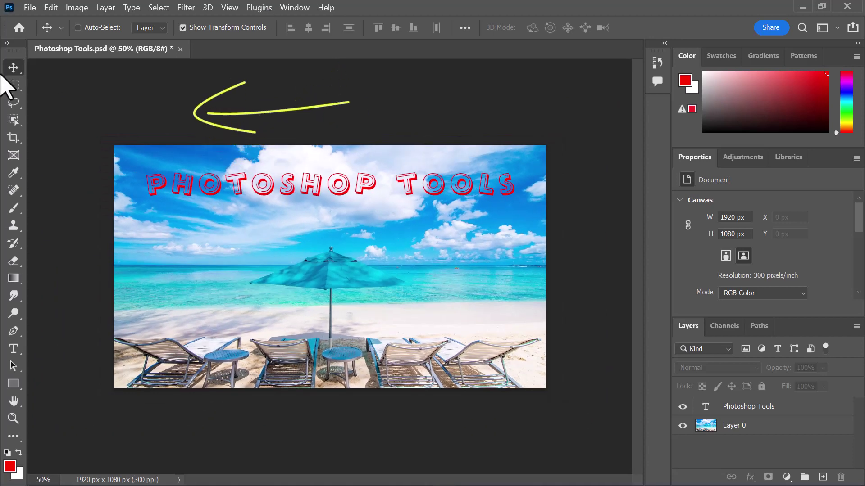
right_click(16, 69)
click(68, 79)
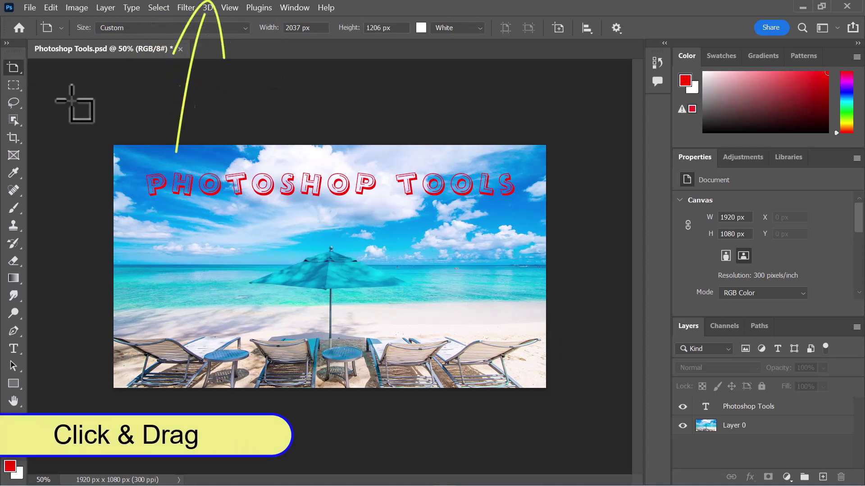
drag(81, 130, 546, 387)
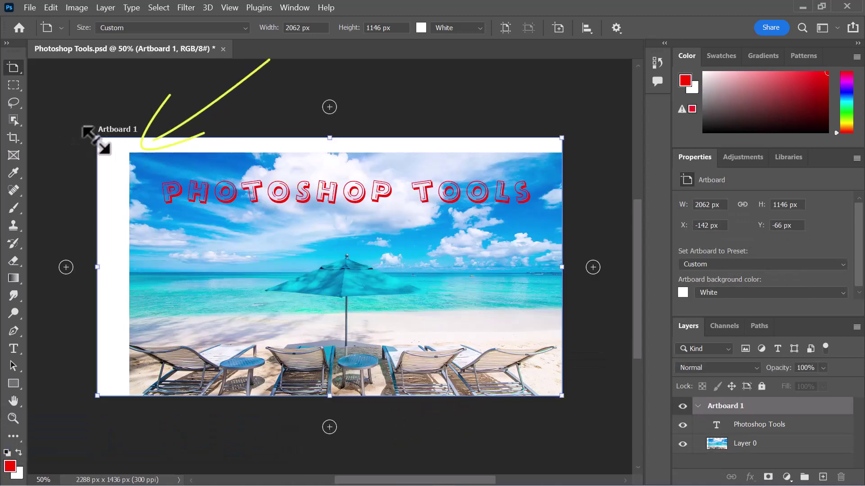
drag(96, 140, 129, 154)
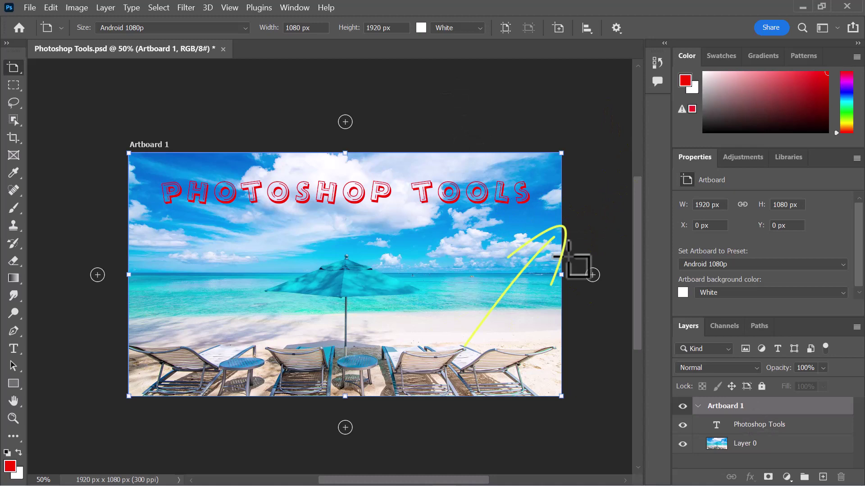
- Add Artboards 2, 3 and 4 around Artboard 1 and zoom to fit all four
click(592, 275)
click(345, 427)
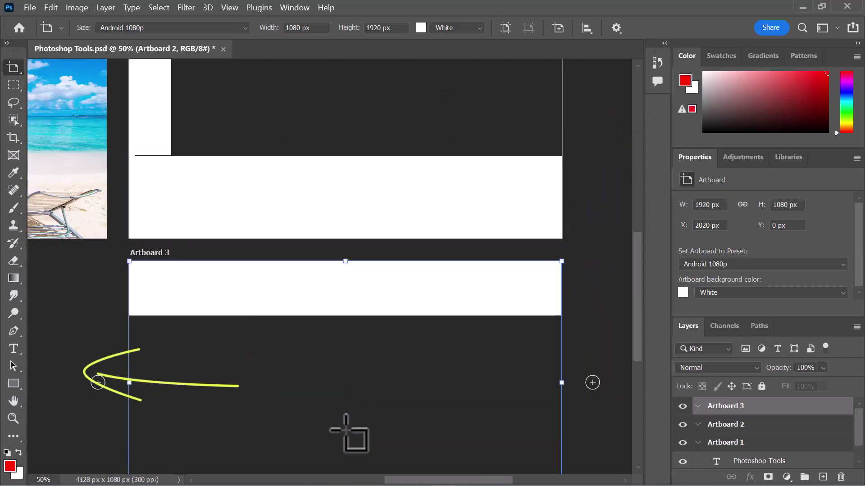
click(99, 275)
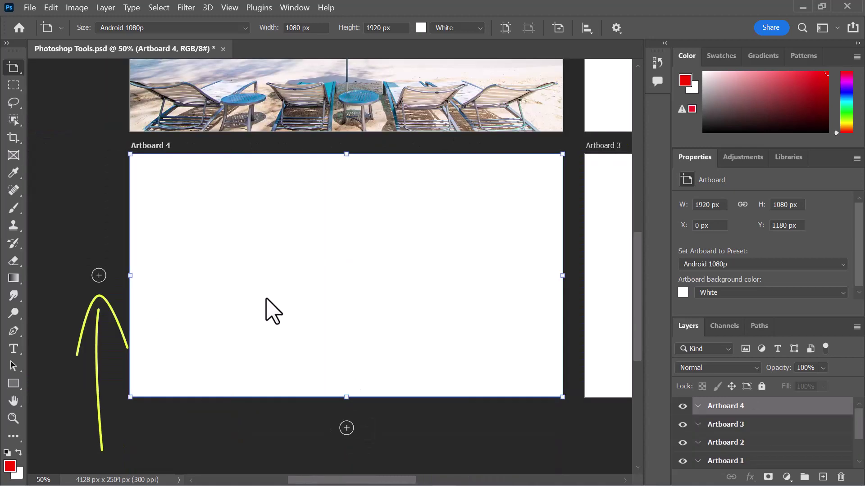
key(ctrl+0)
- Duplicate Artboard 1's photo and title onto Artboards 2, 4 and 3, aligned flush, then select Artboard 1
key(v)
drag(101, 86, 293, 241)
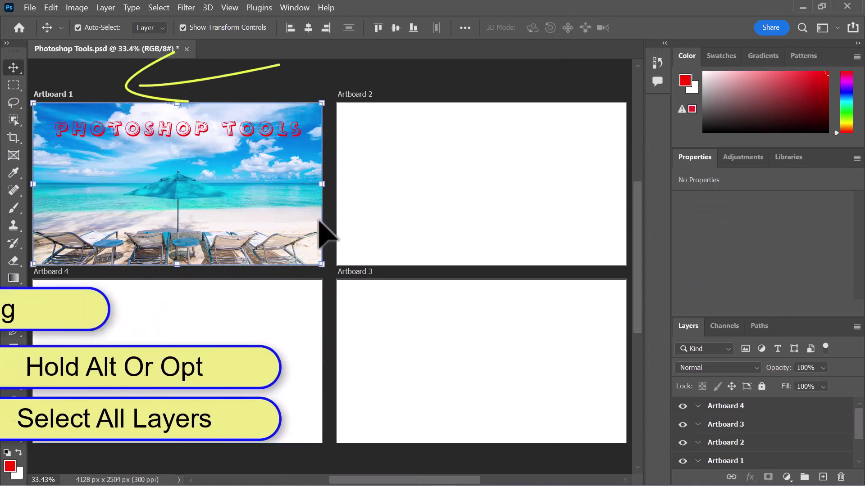
drag(145, 160, 130, 363)
key(ctrl)
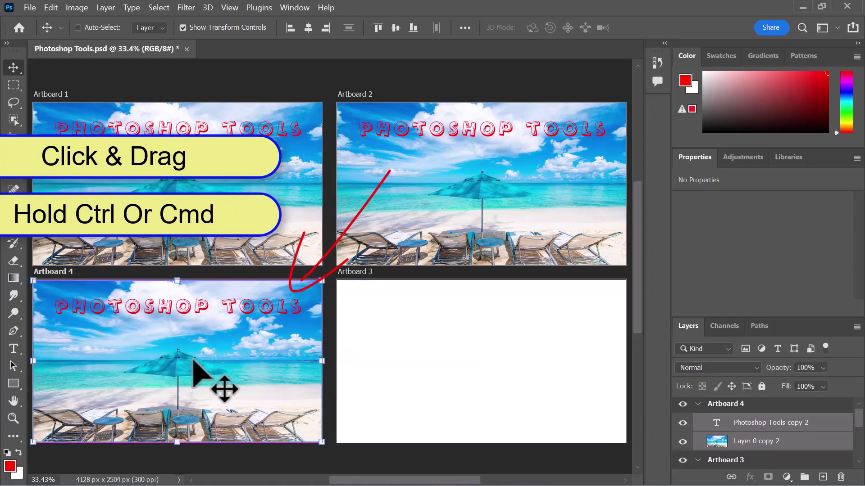
drag(220, 317, 516, 326)
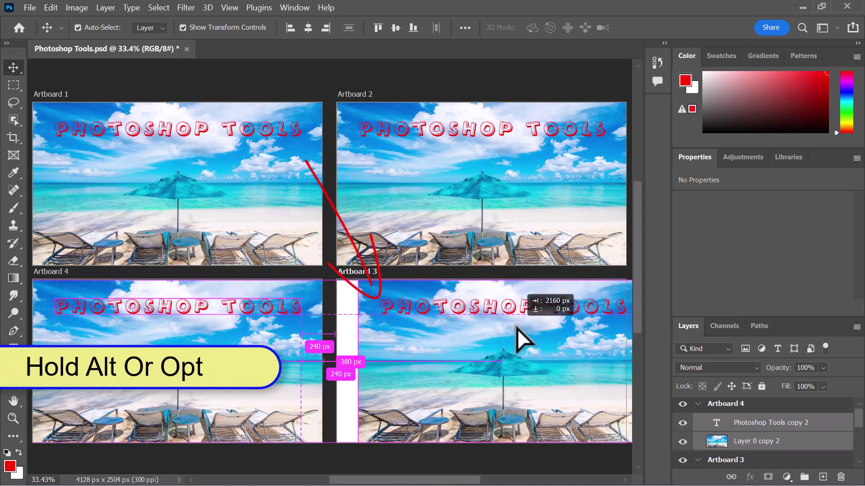
drag(517, 329, 492, 327)
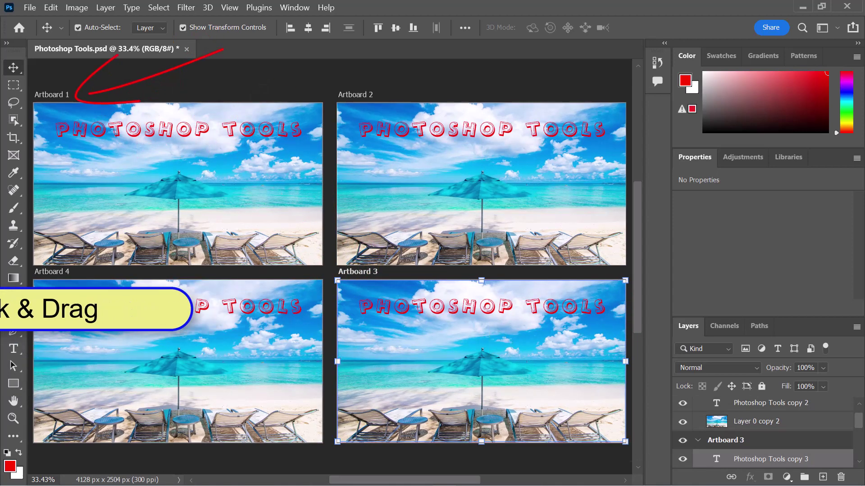
click(56, 95)
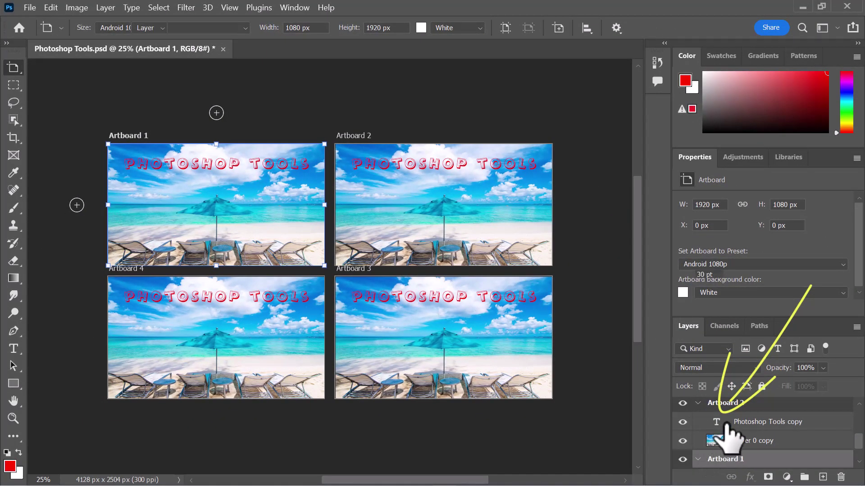
- Move the copied PHOTOSHOP TOOLS text from Artboard 2 onto Artboard 4, then undo the move
click(726, 423)
key(v)
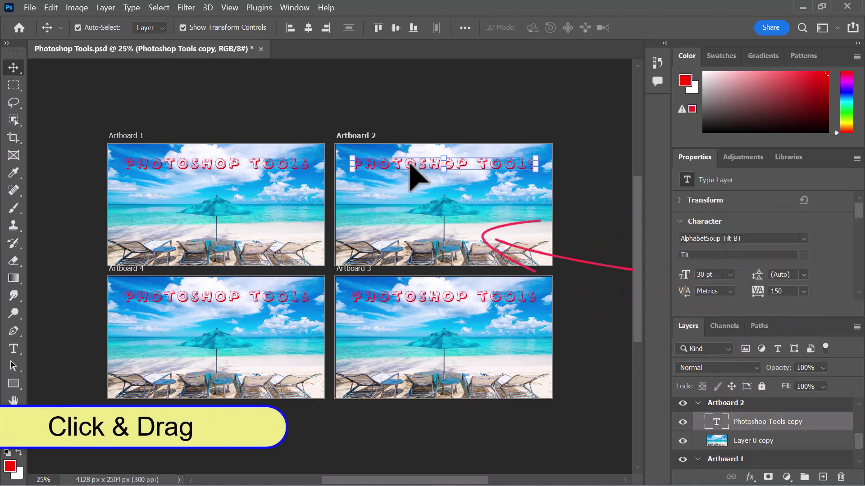
drag(411, 170, 181, 340)
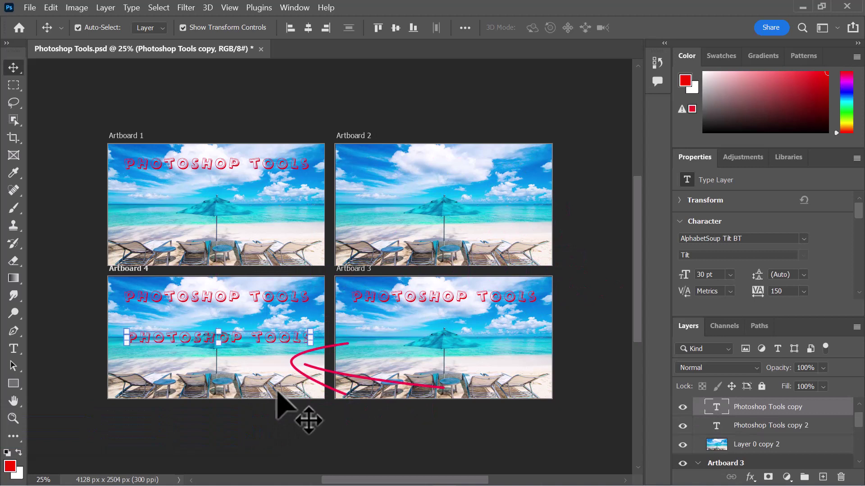
key(ctrl+z)
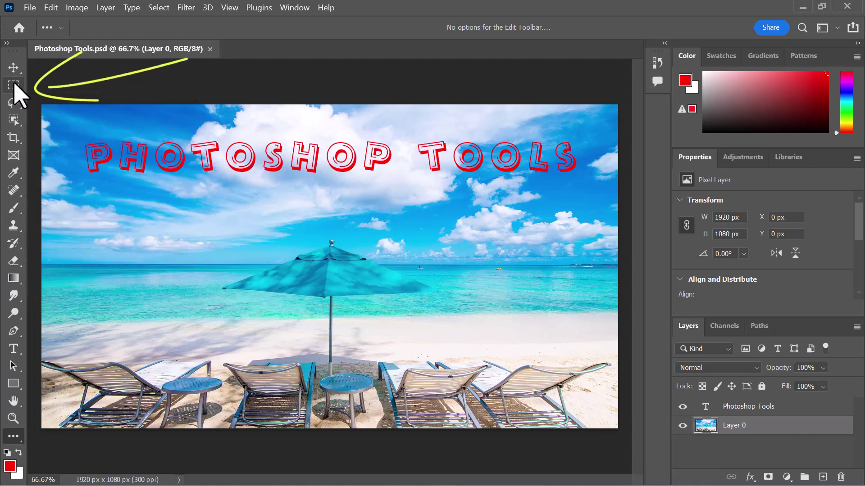
- Make two rectangular marquee selections, then two elliptical selections over the lounge chairs
click(13, 85)
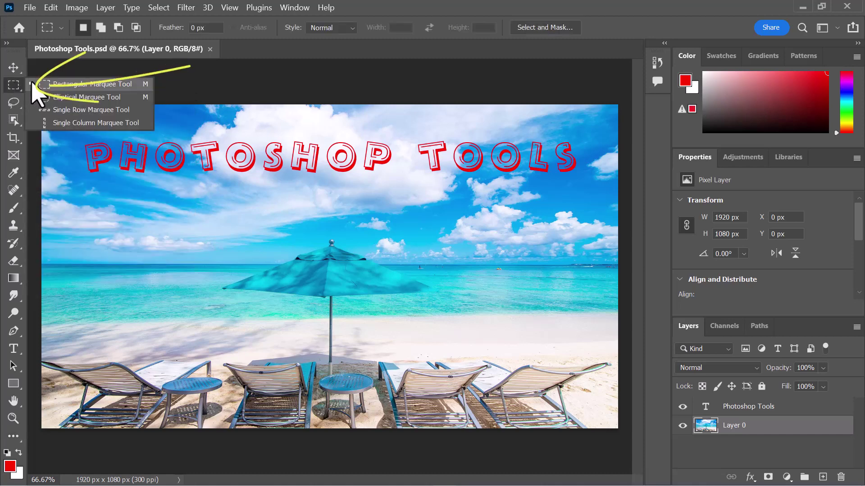
click(67, 85)
drag(112, 196, 318, 282)
drag(357, 192, 492, 280)
right_click(14, 85)
click(67, 96)
drag(108, 321, 302, 383)
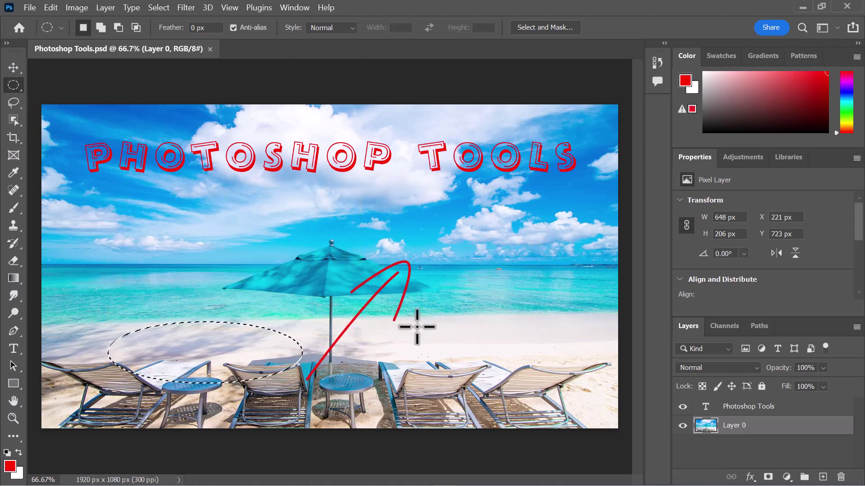
mouse_move(395, 294)
mouse_down()
mouse_move(608, 401)
mouse_move(534, 261)
mouse_up()
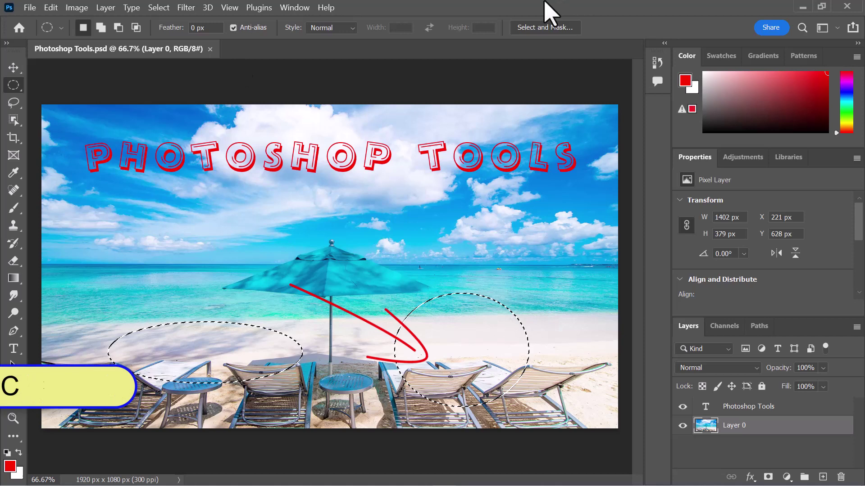
- Select a rectangle around the umbrella and copy-paste it onto a new layer
right_click(18, 89)
click(76, 85)
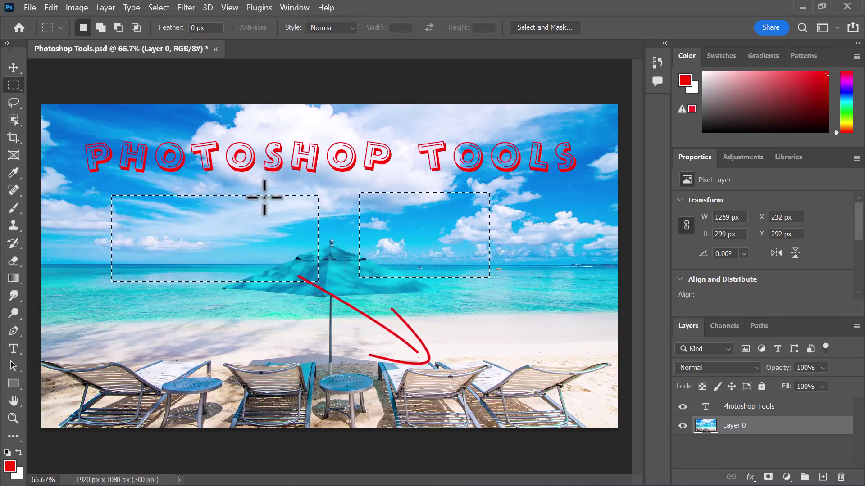
click(280, 212)
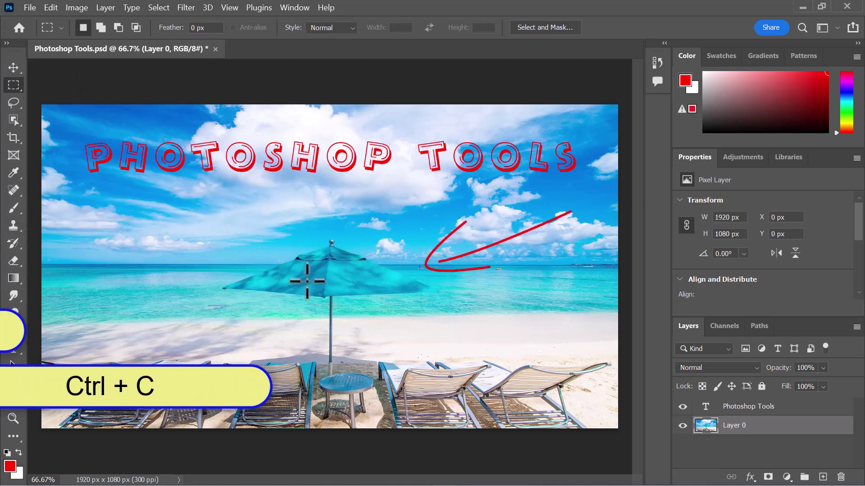
drag(186, 201, 463, 346)
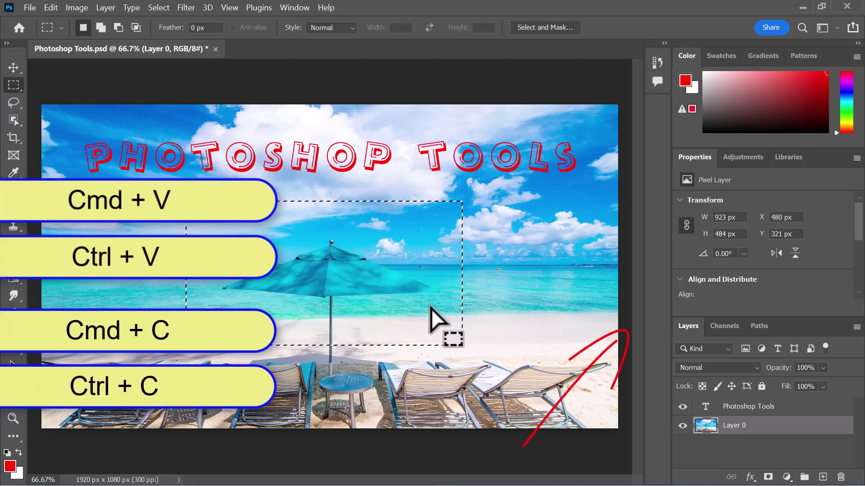
key(ctrl+c)
key(ctrl+v)
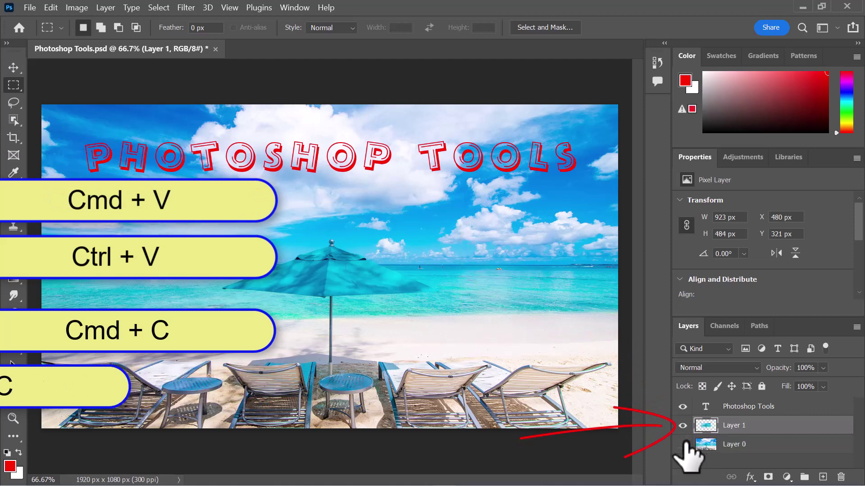
- Toggle Layer 0's visibility to check the copy, delete the pasted layer, and reselect the umbrella rectangle
click(683, 444)
click(683, 445)
click(682, 445)
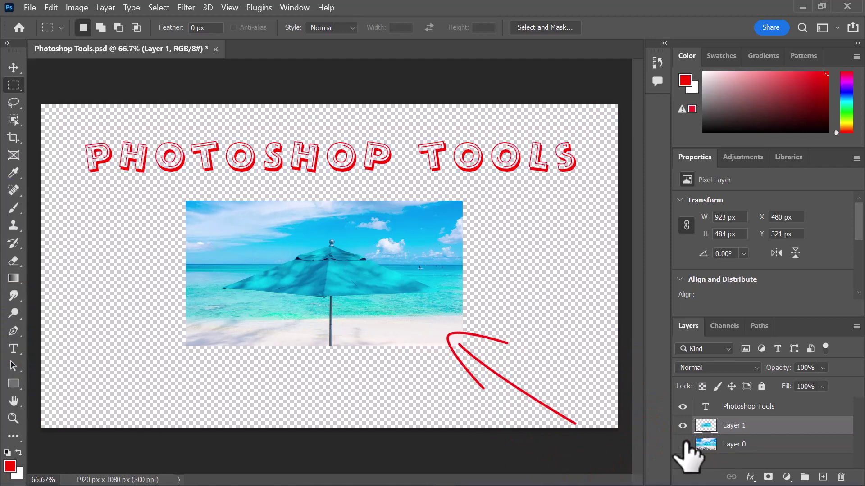
click(683, 444)
key(Delete)
drag(157, 185, 498, 363)
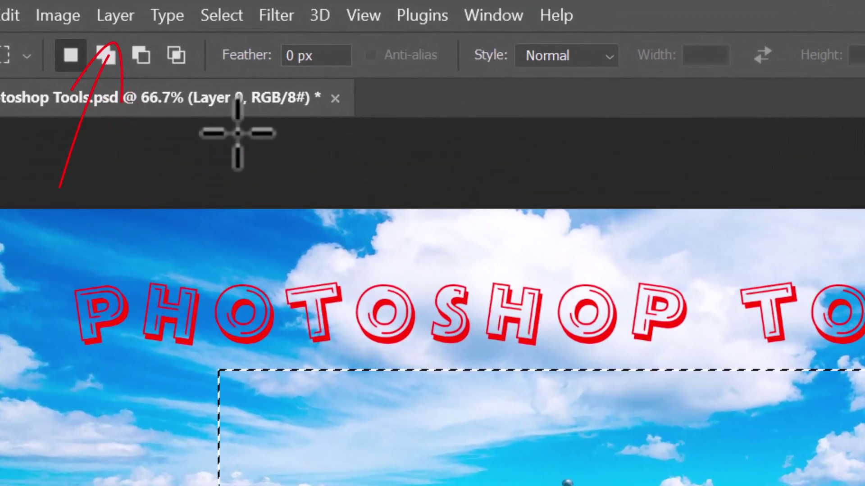
click(112, 17)
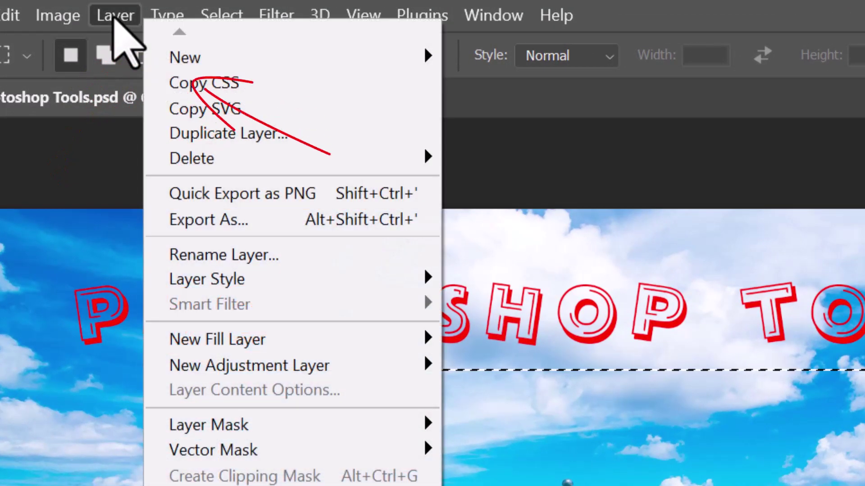
mouse_move(265, 59)
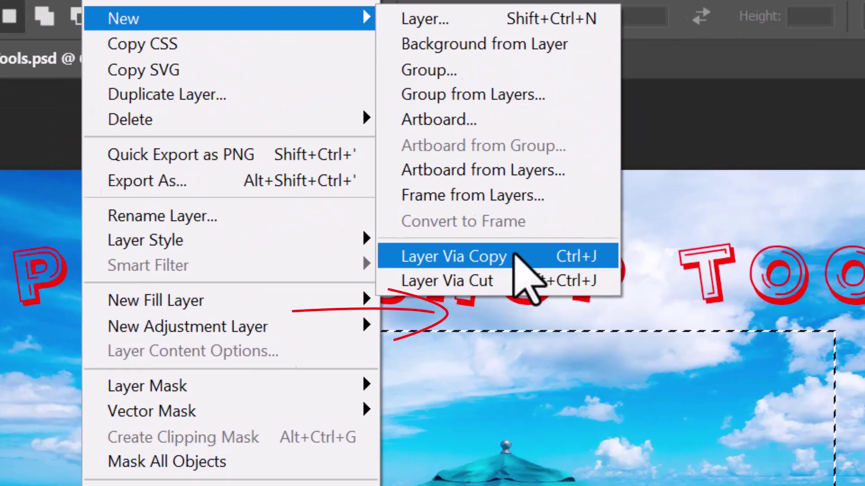
click(573, 293)
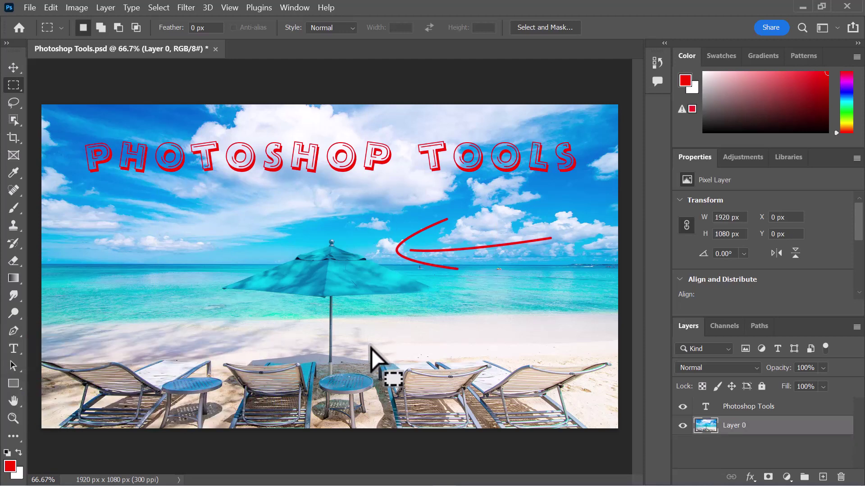
click(249, 289)
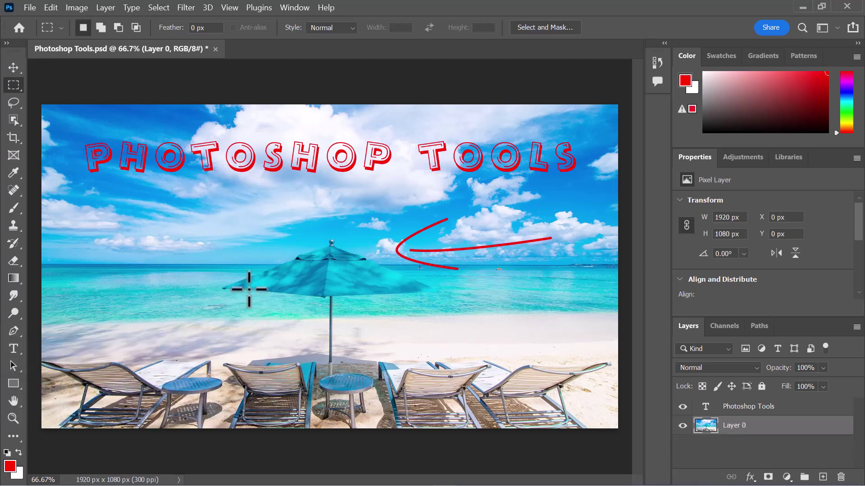
right_click(11, 85)
click(70, 100)
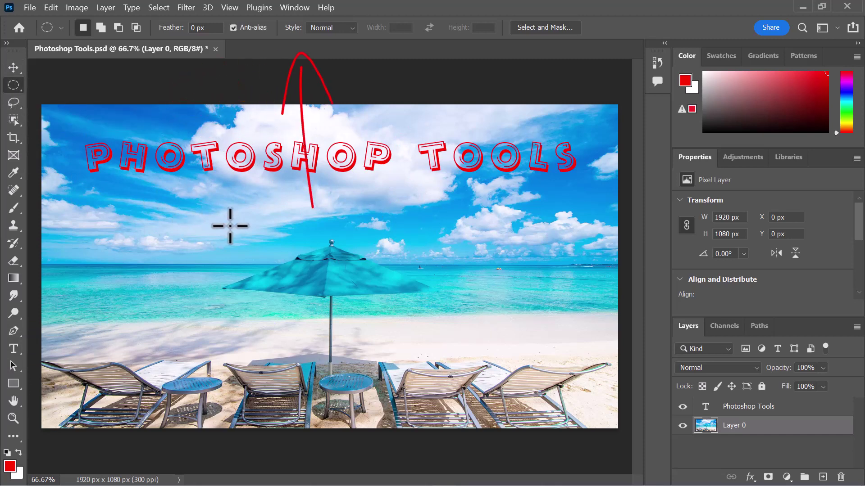
drag(224, 203, 445, 400)
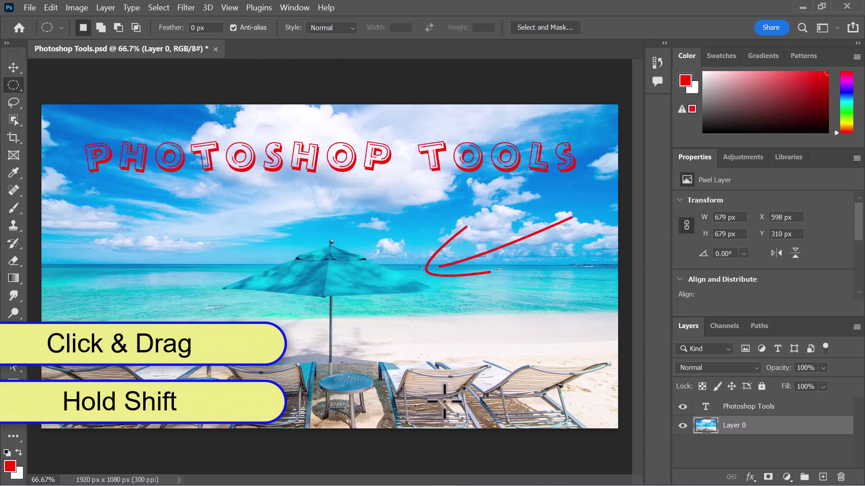
key(ctrl+j)
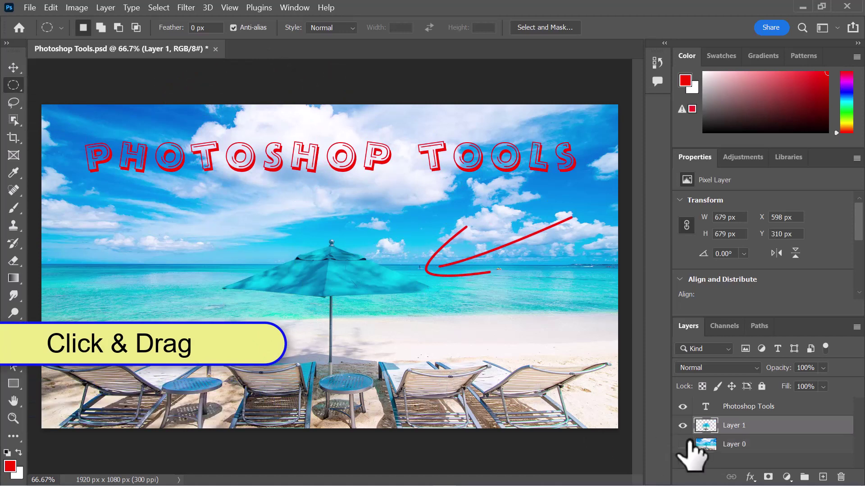
click(683, 444)
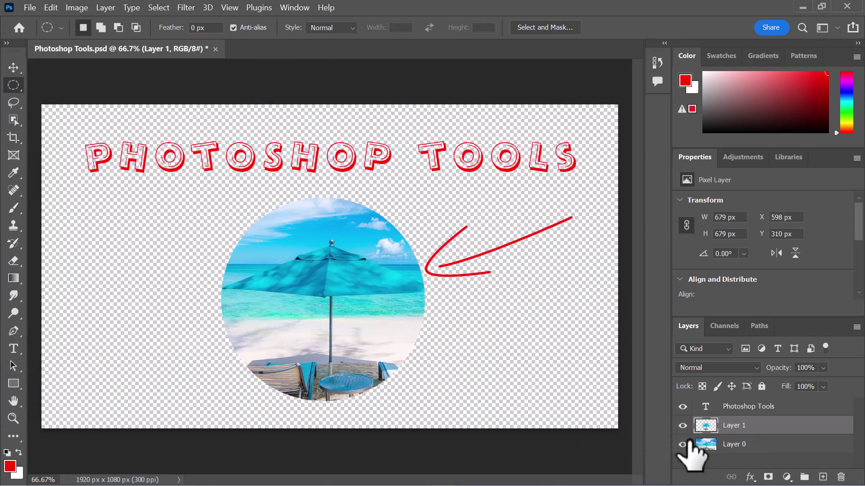
click(683, 445)
key(ctrl+z)
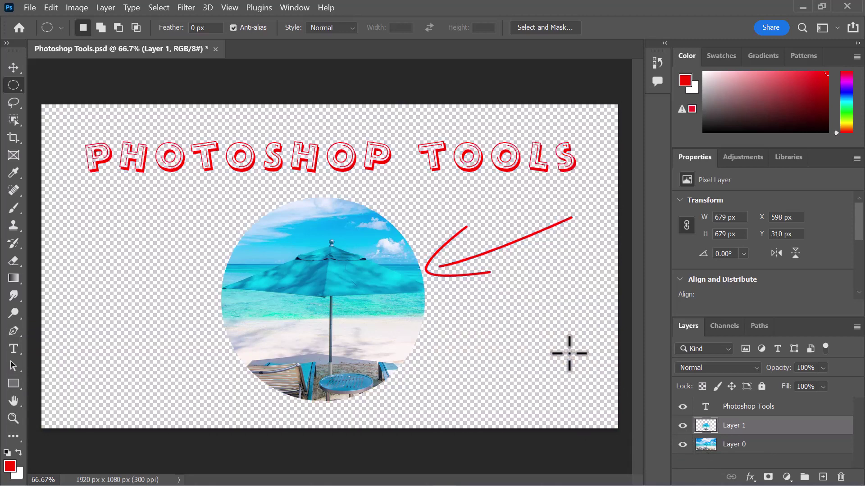
key(ctrl+z)
key(ctrl+z)
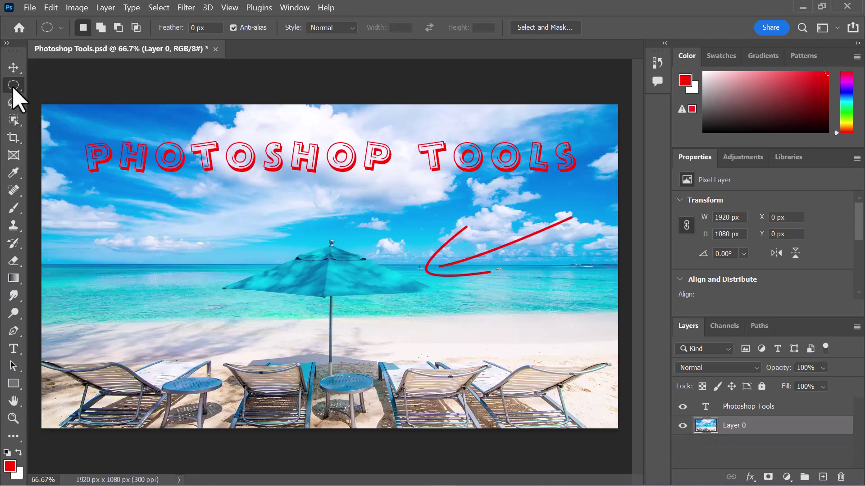
right_click(14, 87)
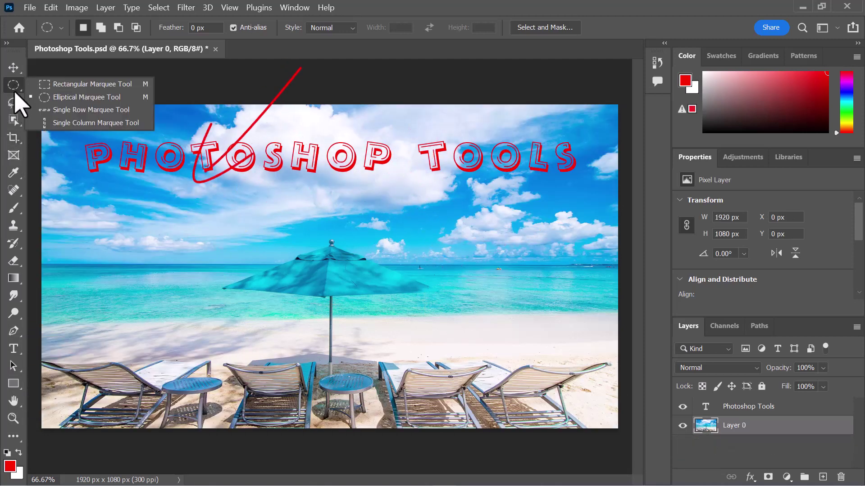
click(49, 110)
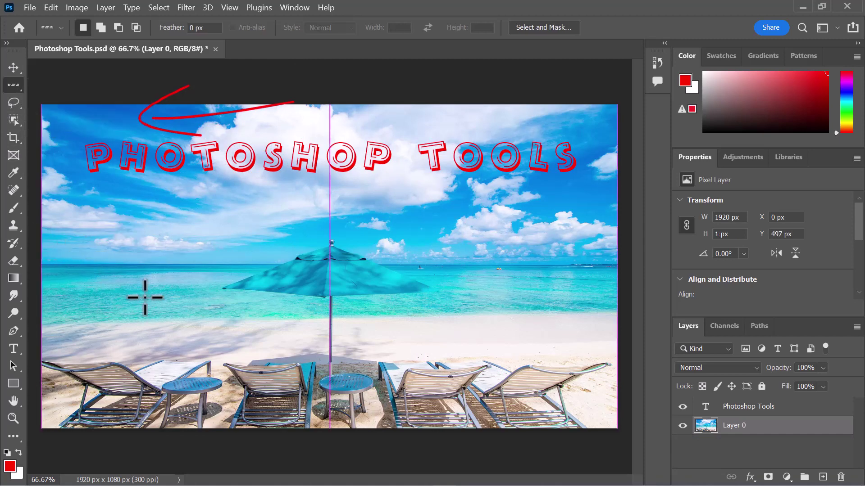
click(329, 254)
key(ctrl+plus)
key(ctrl+plus)
key(ctrl+plus)
key(ctrl+0)
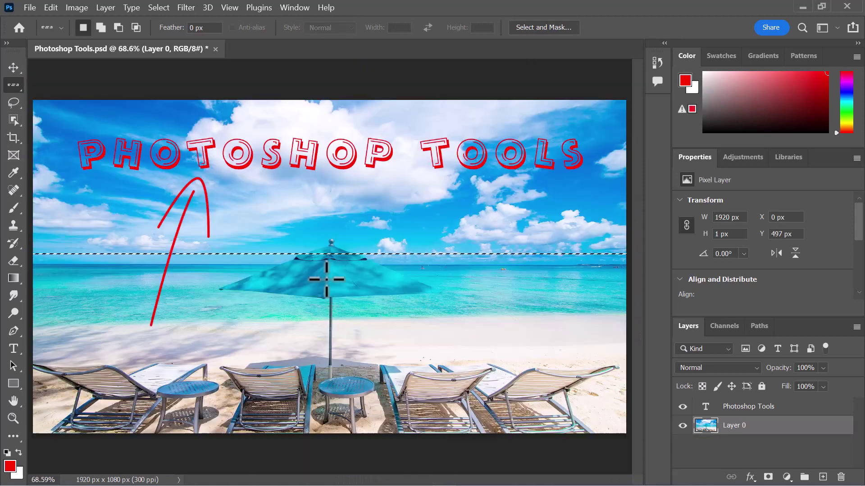
right_click(6, 85)
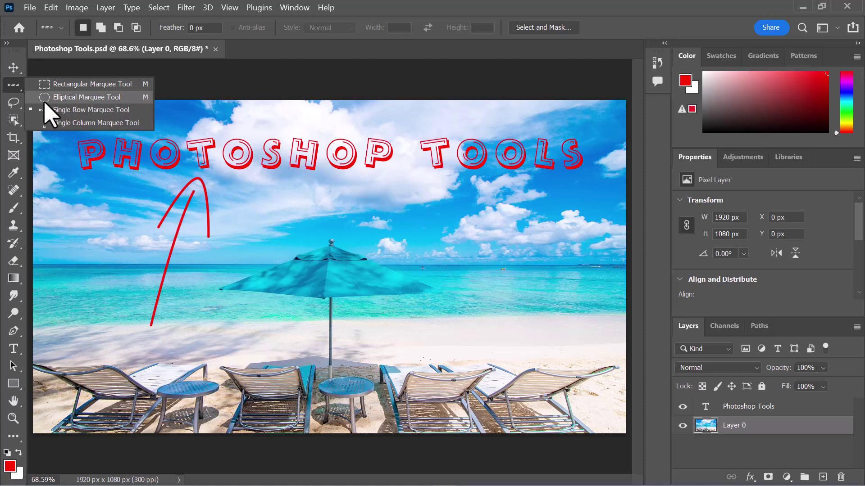
click(49, 123)
click(324, 129)
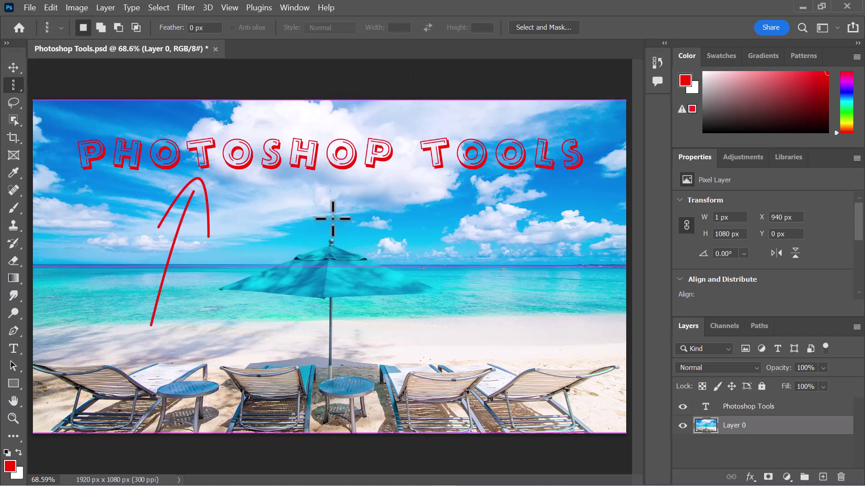
key(ctrl+plus)
key(ctrl+plus)
key(ctrl+plus)
key(ctrl+plus)
key(ctrl+0)
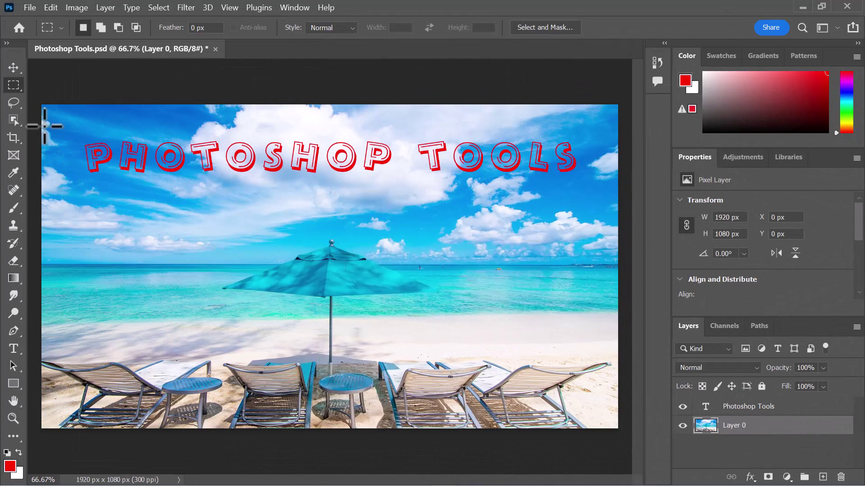
click(12, 101)
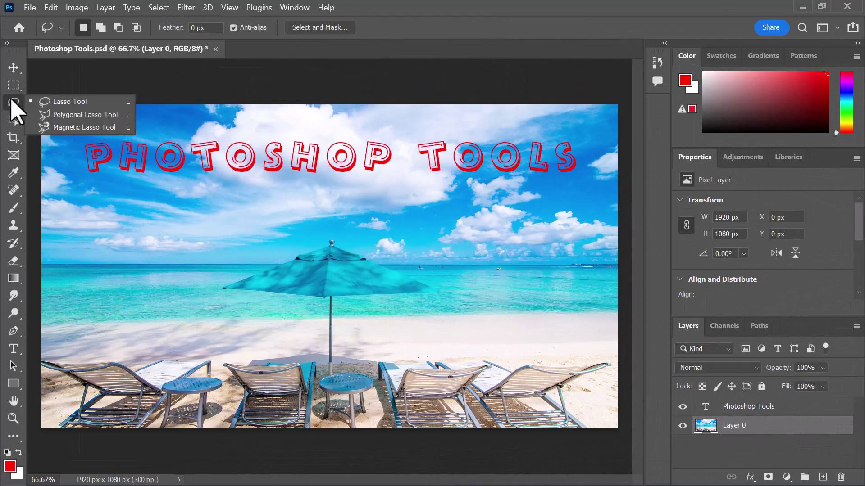
click(71, 102)
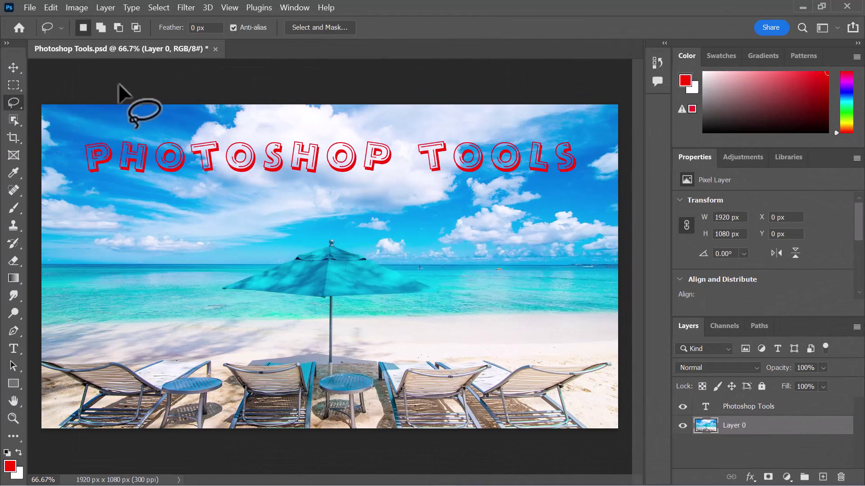
mouse_move(327, 363)
mouse_down()
mouse_move(326, 313)
mouse_move(309, 298)
mouse_up()
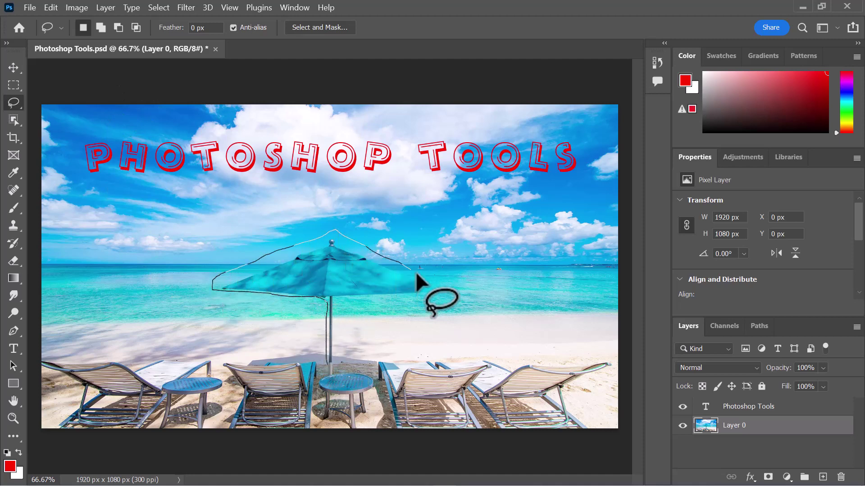
drag(331, 353, 329, 363)
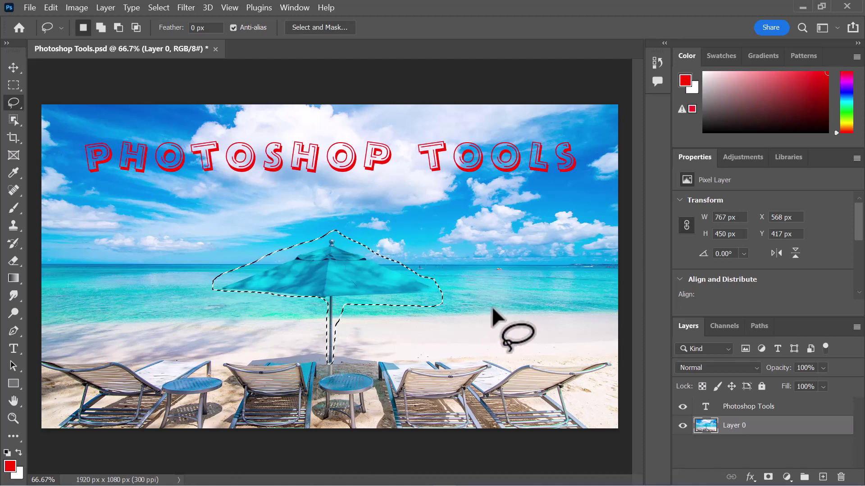
key(ctrl+j)
click(684, 445)
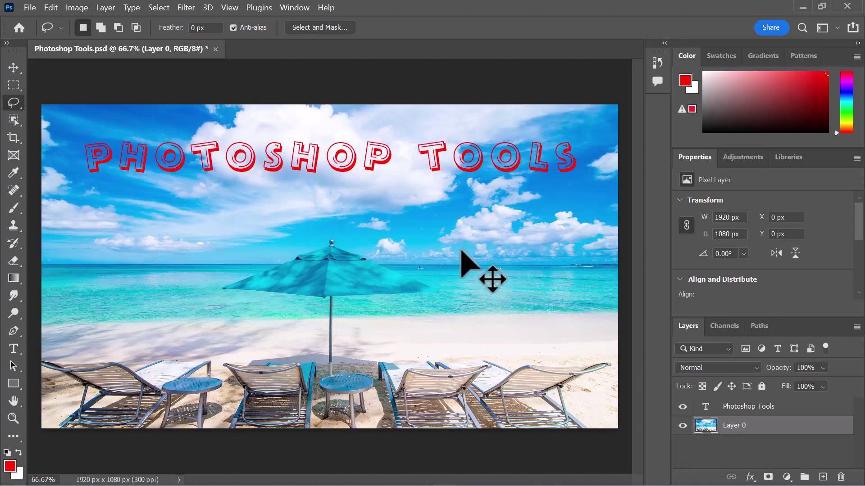
- Outline the umbrella with the Polygonal Lasso, copy it to a new layer, and hide Layer 0
right_click(16, 109)
click(50, 118)
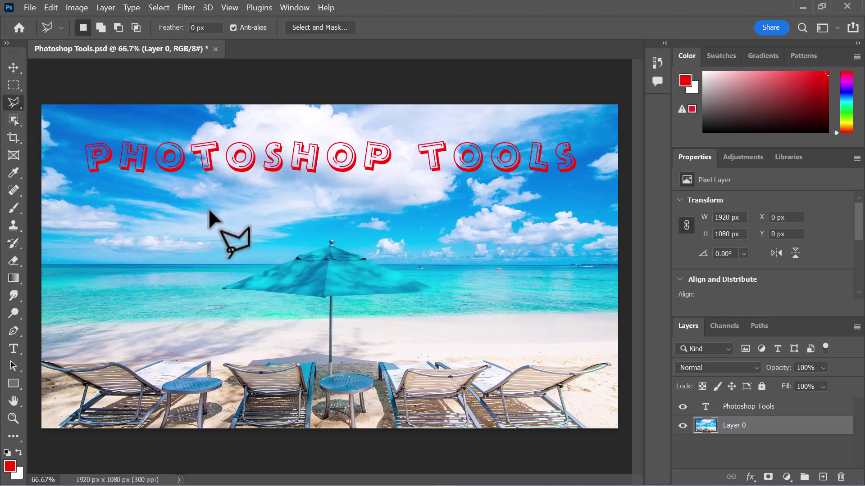
click(326, 359)
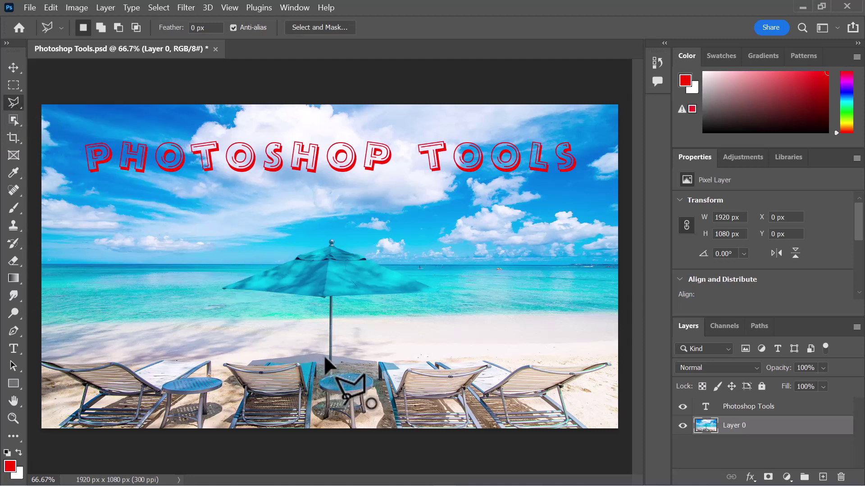
click(326, 297)
click(218, 290)
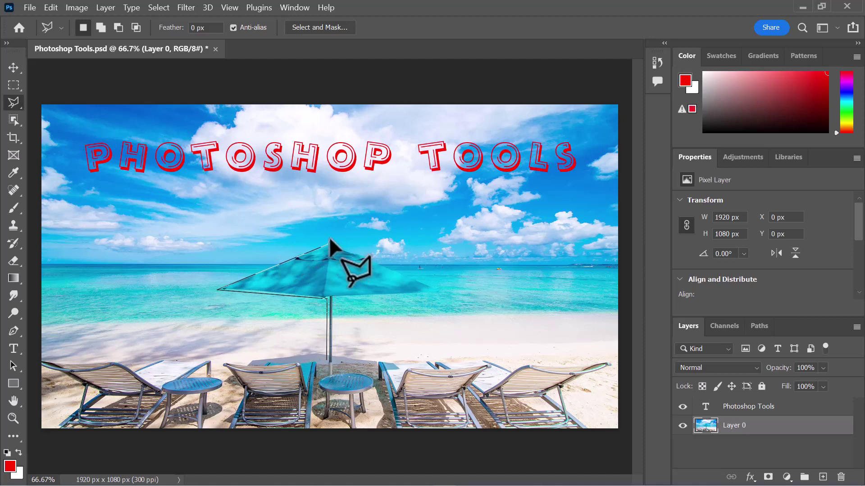
click(331, 242)
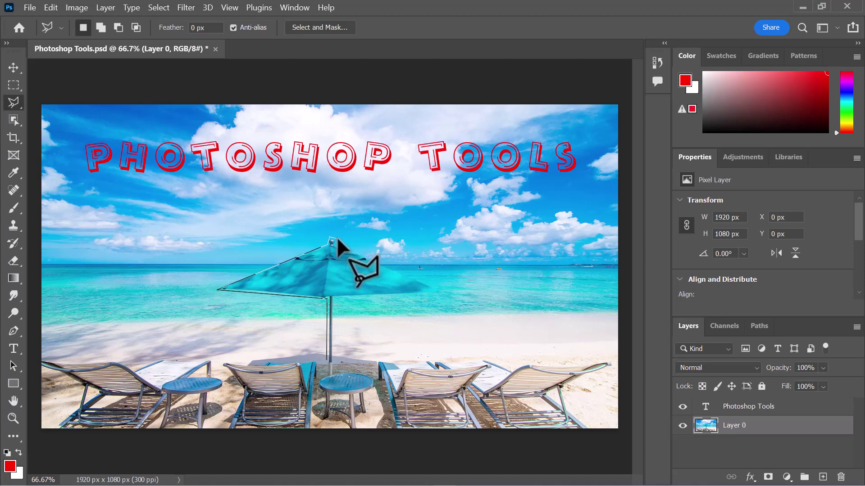
click(445, 290)
click(333, 297)
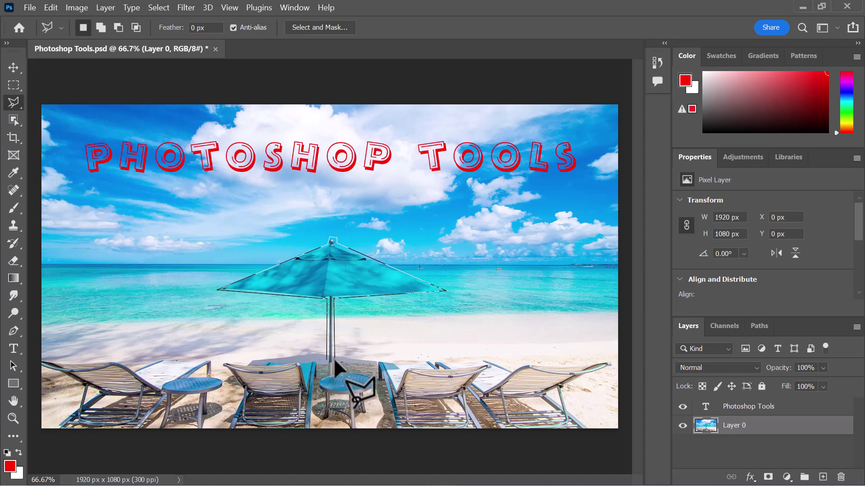
double_click(333, 358)
key(ctrl+j)
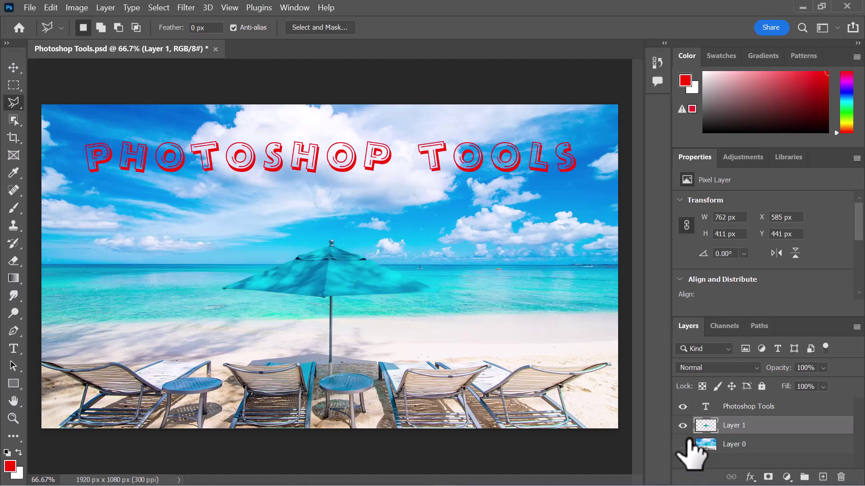
click(688, 444)
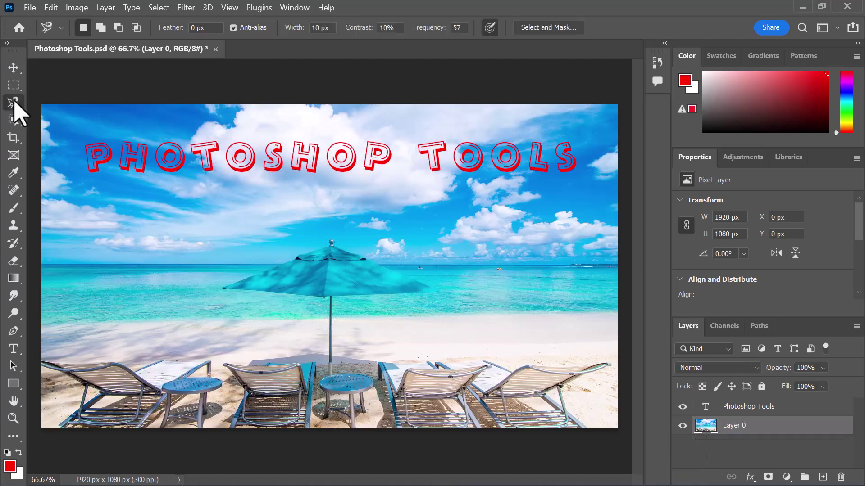
- Select the umbrella with the Magnetic Lasso, copy it to a new layer, and hide Layer 0
right_click(15, 108)
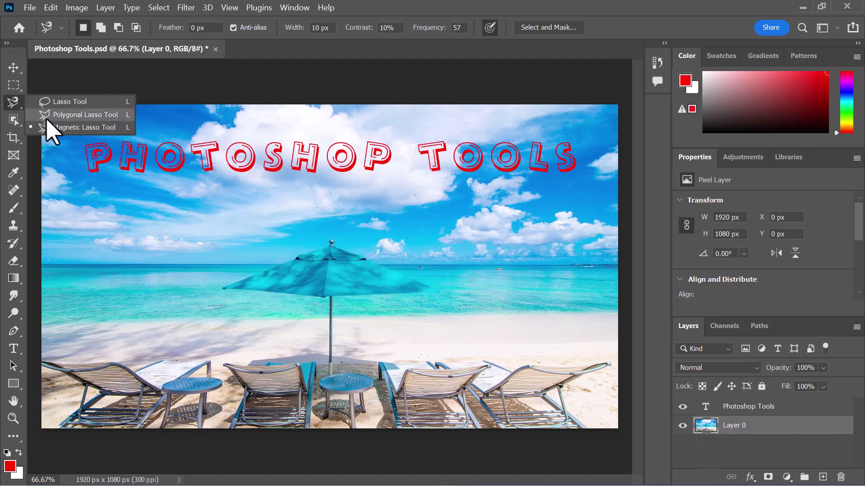
click(69, 128)
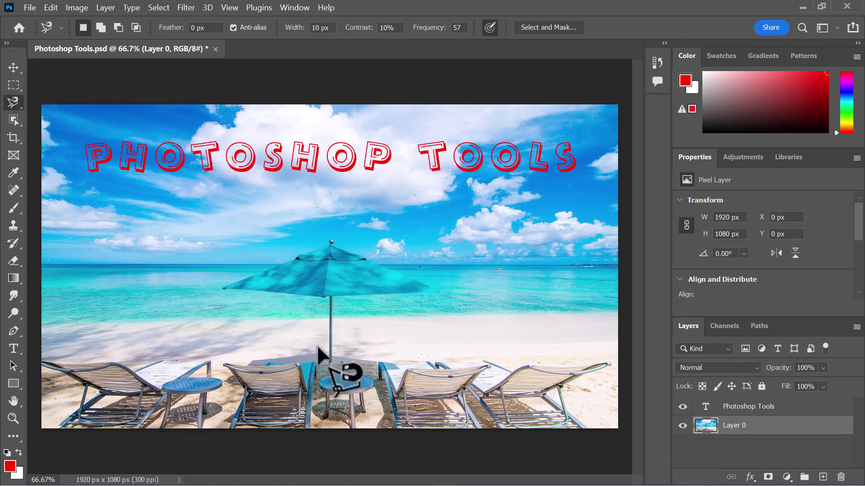
click(328, 360)
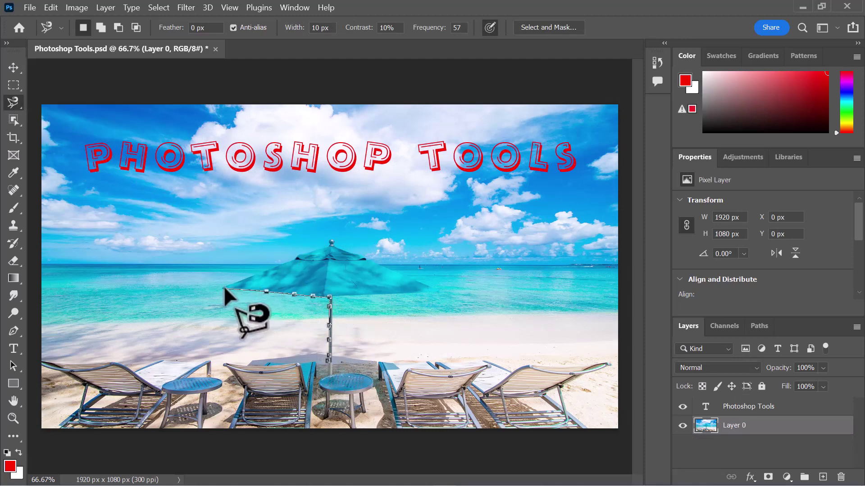
click(277, 266)
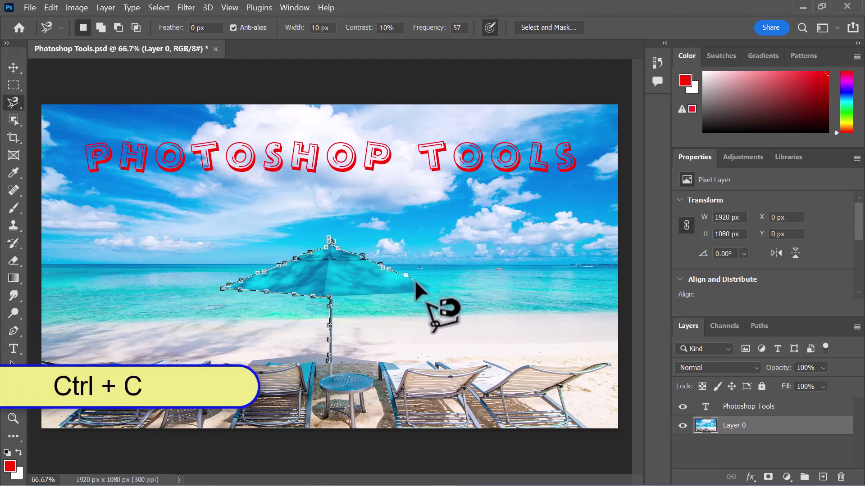
click(439, 290)
double_click(329, 359)
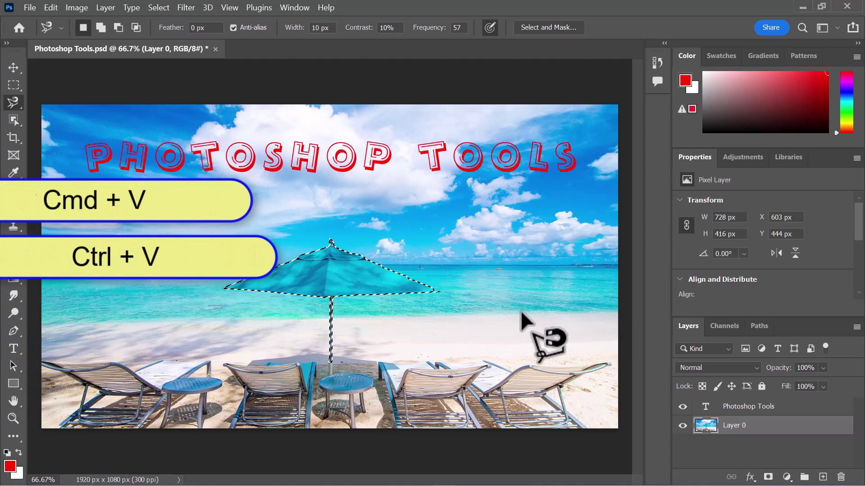
key(ctrl+j)
click(683, 445)
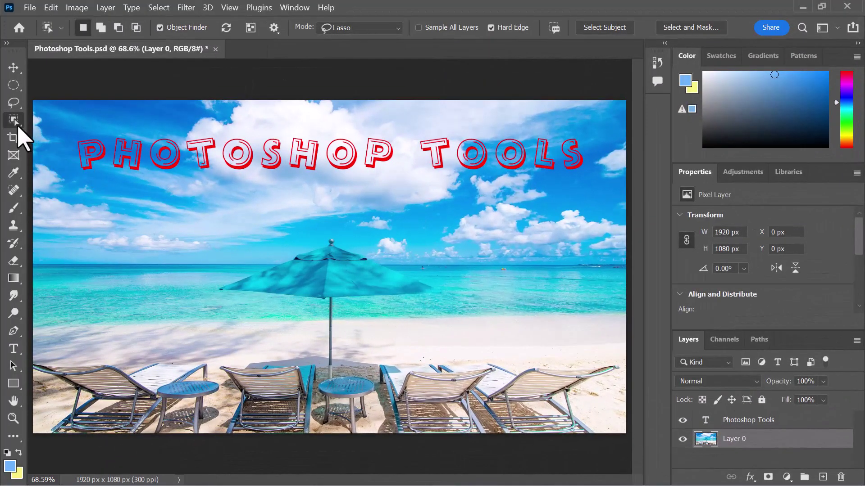
- Pick the umbrella with the Object Selection Tool, copy it to a layer, toggle Layer 0, then remove the copy
right_click(16, 123)
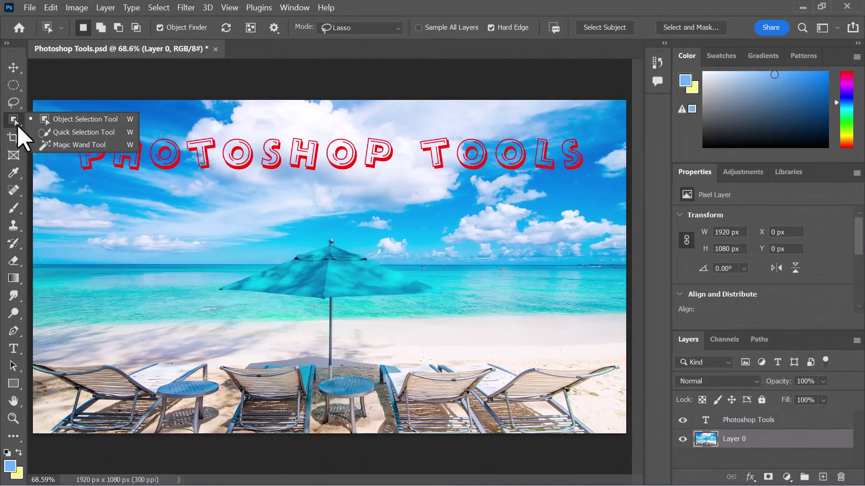
click(67, 120)
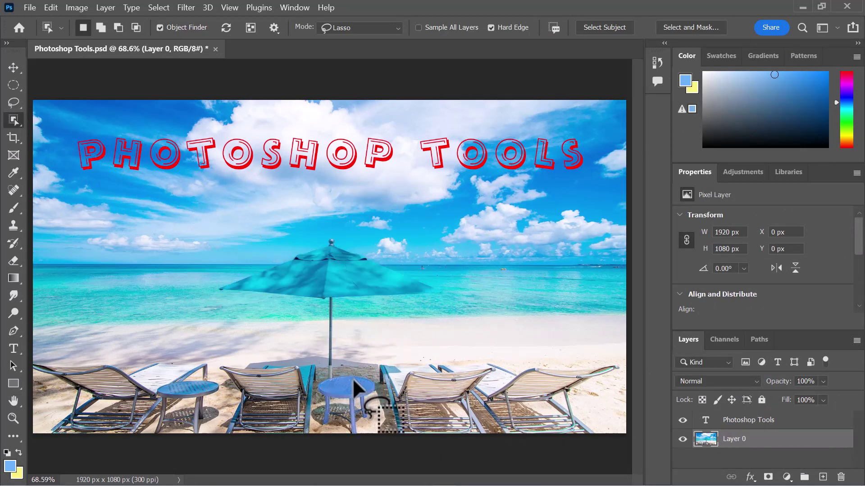
click(312, 267)
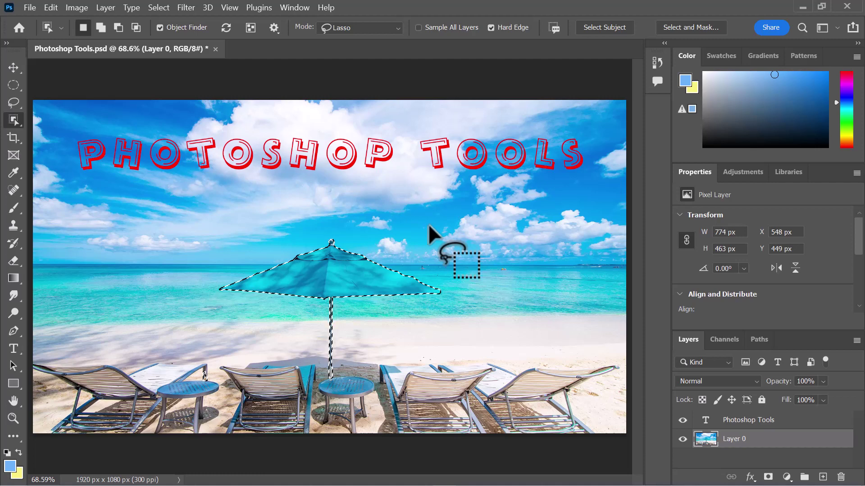
key(ctrl+j)
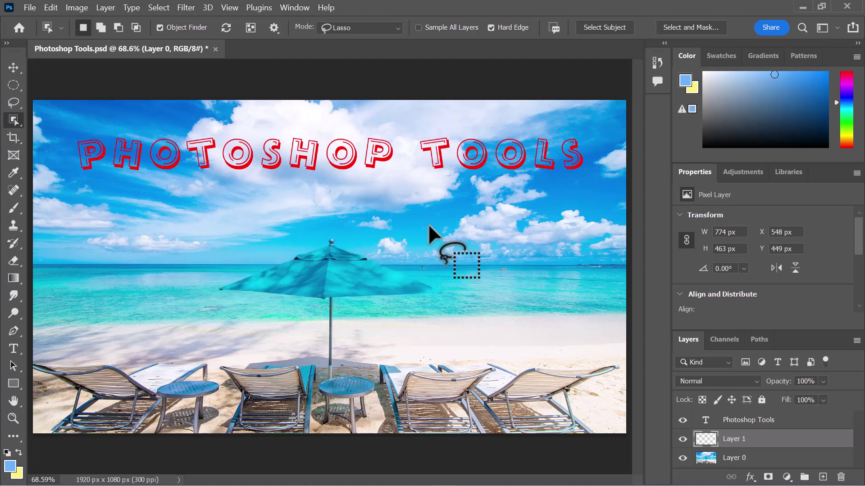
click(683, 457)
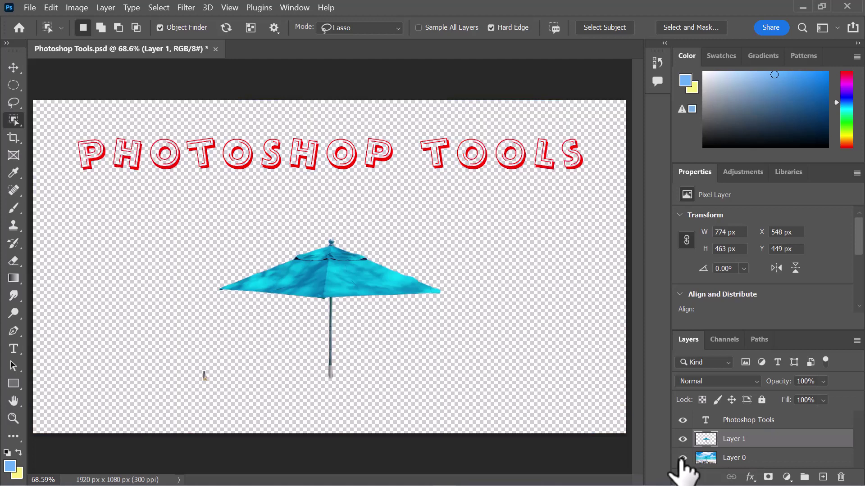
click(683, 458)
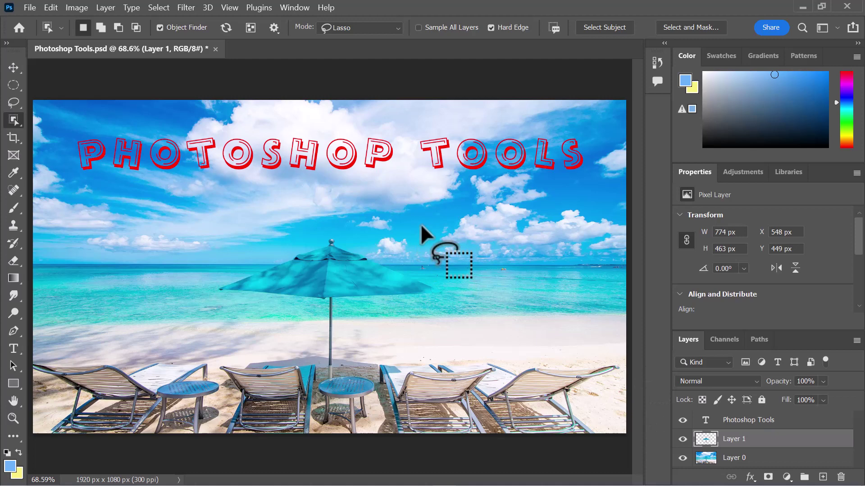
key(ctrl+e)
drag(13, 119, 43, 133)
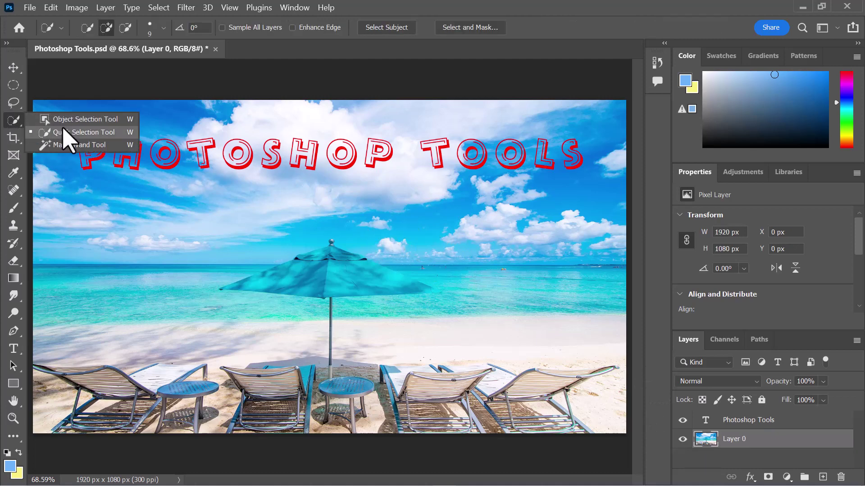
- Quick-select the umbrella canopy and pole, trim the spill, and copy it to Layer 1
click(66, 134)
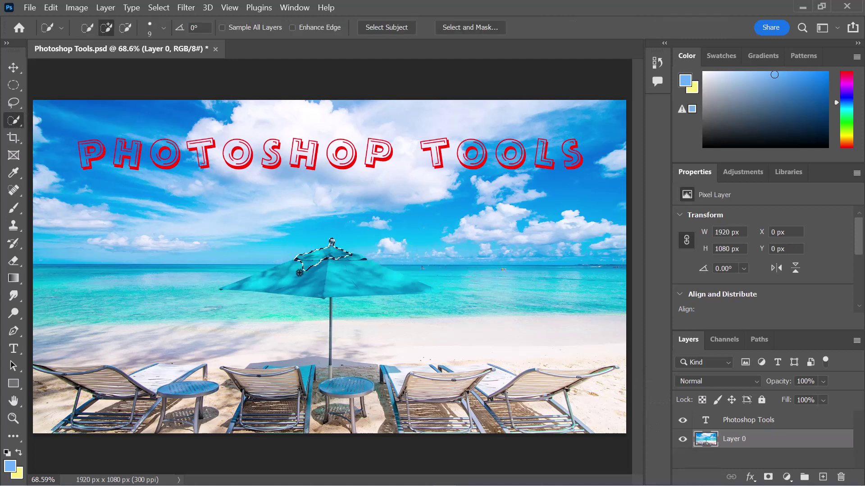
mouse_move(406, 290)
mouse_down()
mouse_move(437, 295)
mouse_move(334, 289)
mouse_move(337, 360)
mouse_up()
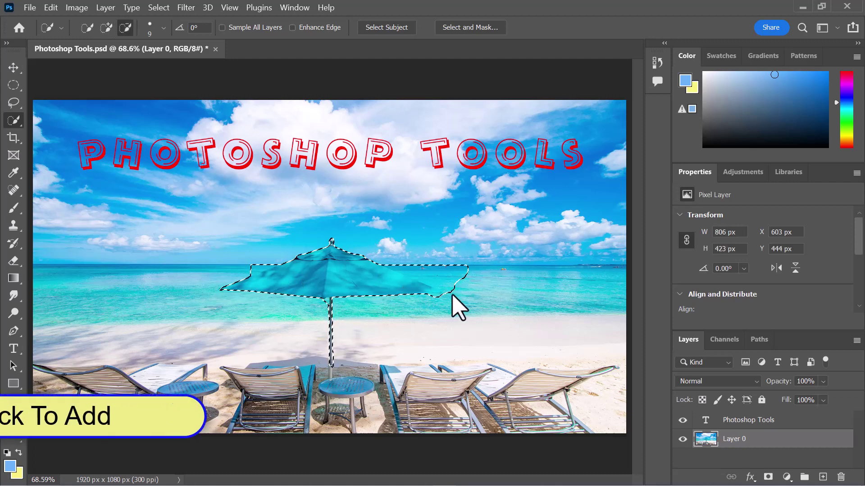
drag(458, 303, 405, 280)
mouse_move(276, 275)
mouse_down()
mouse_move(240, 282)
mouse_move(251, 278)
mouse_up()
click(284, 266)
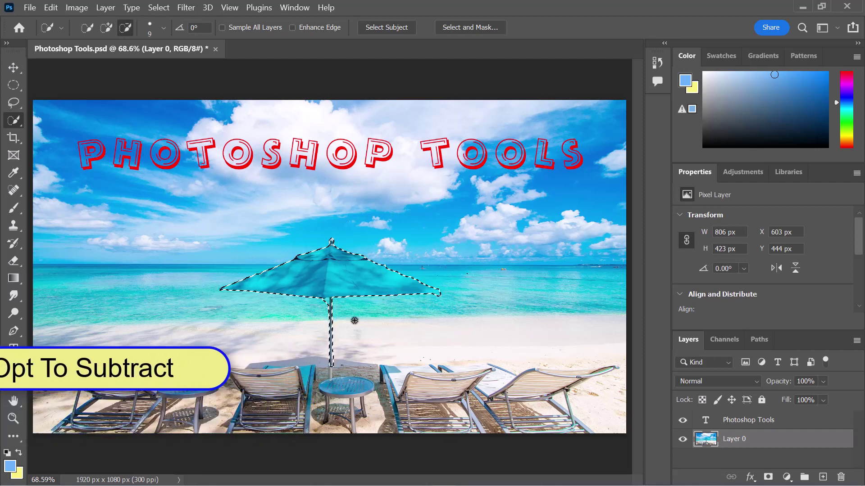
key(ctrl+j)
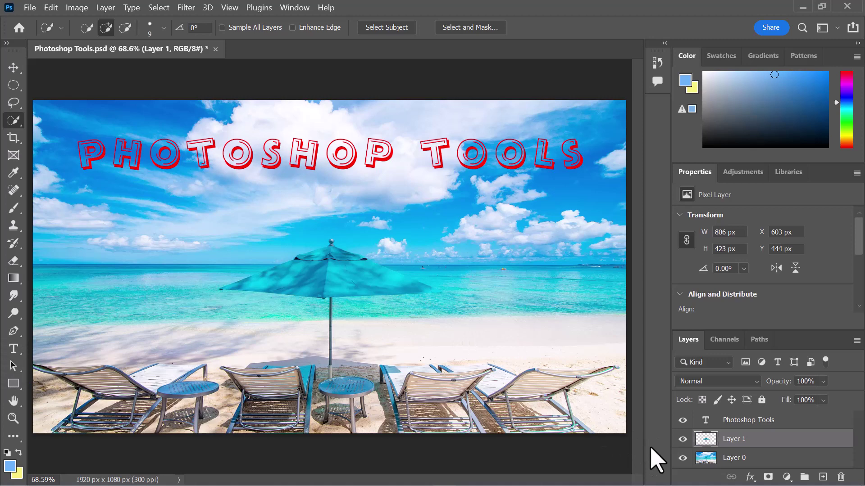
- Hide and re-show Layer 0's beach background, then merge the umbrella copy back down
click(682, 457)
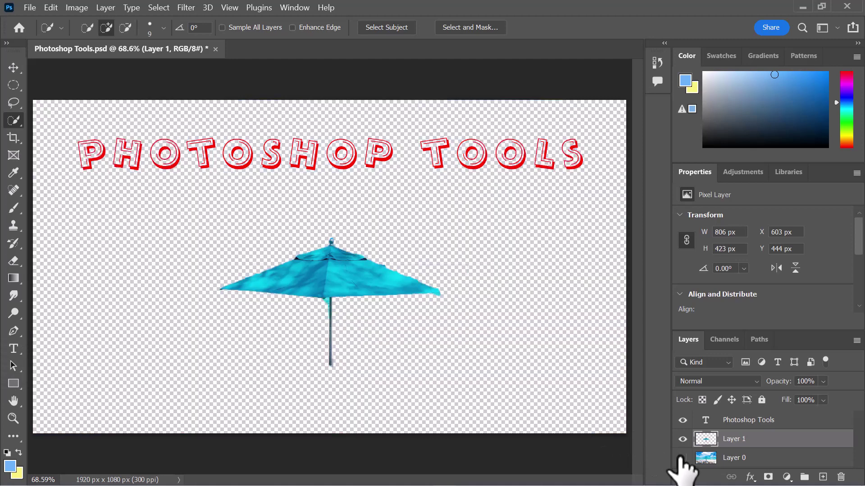
click(683, 458)
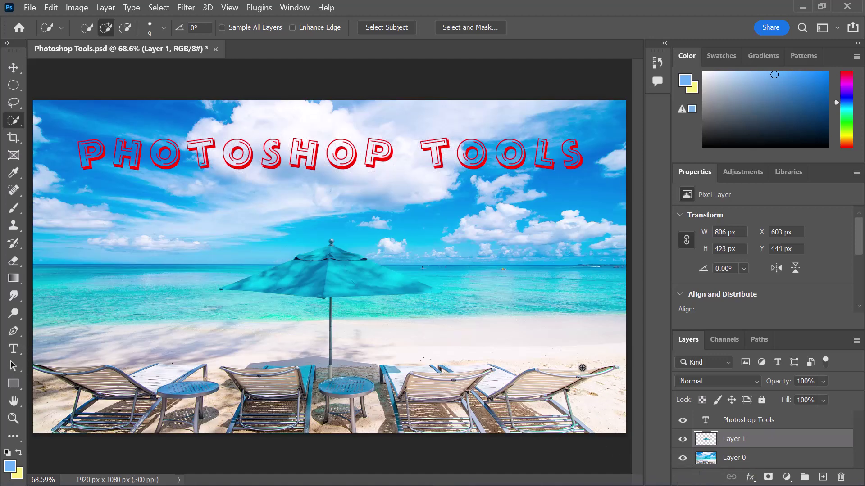
key(ctrl+e)
right_click(10, 126)
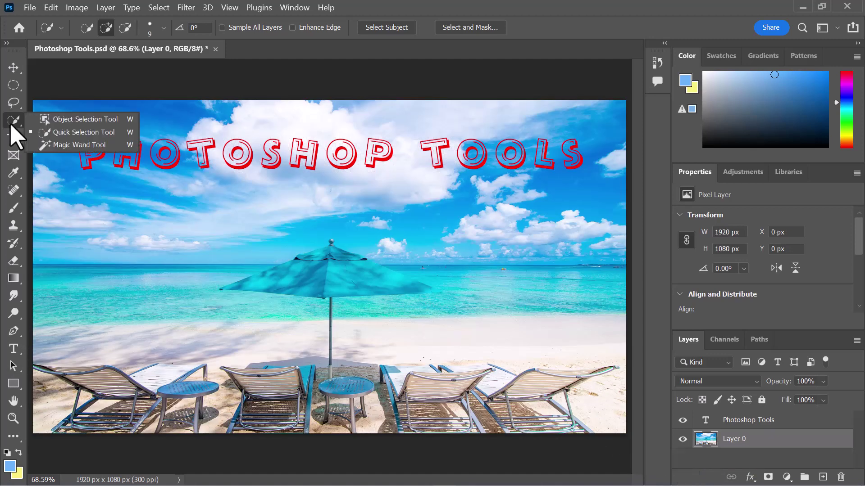
- Magic Wand the white cloud with Contiguous on and off, clearing each selection
click(63, 145)
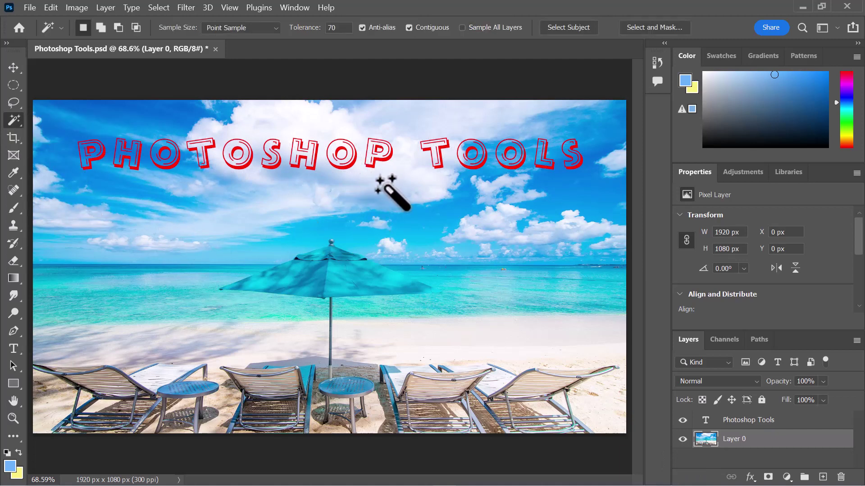
click(382, 179)
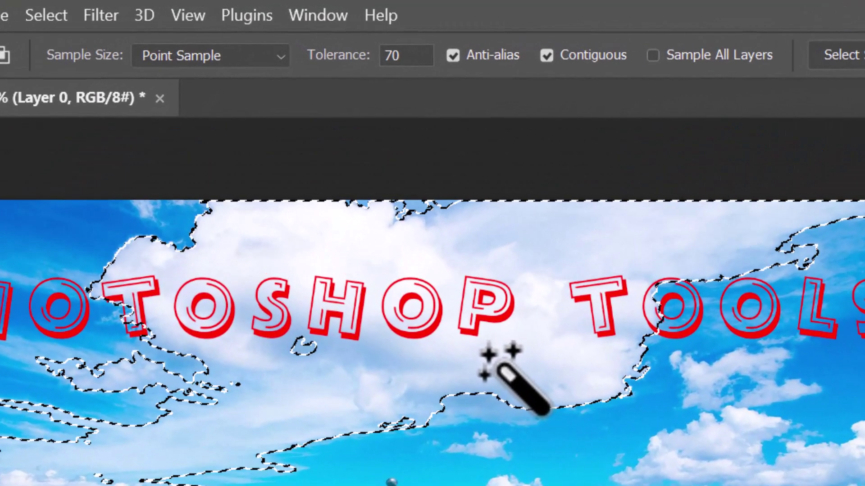
click(546, 53)
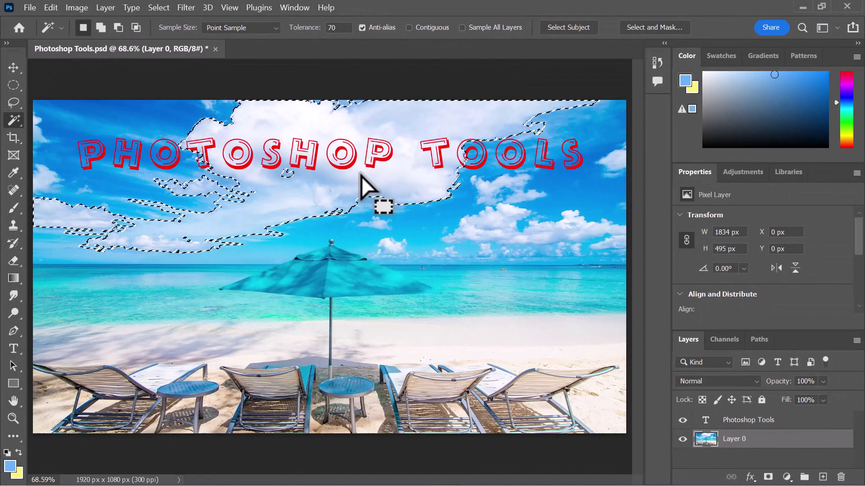
key(ctrl+d)
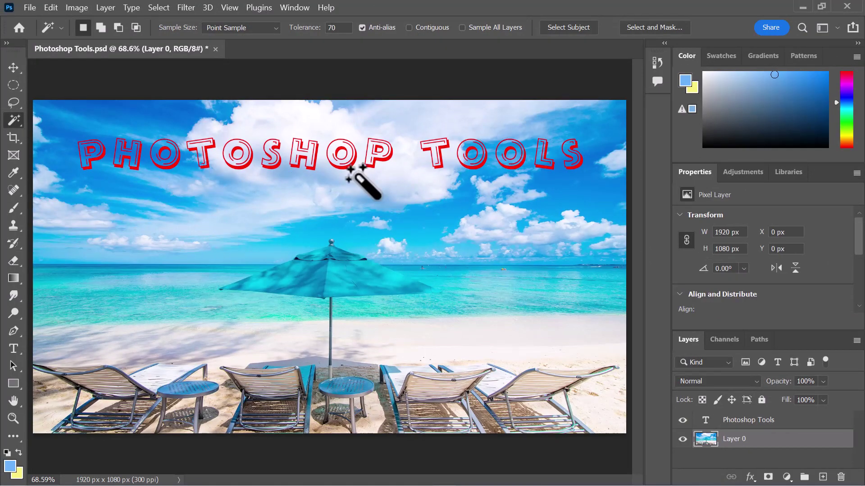
click(343, 178)
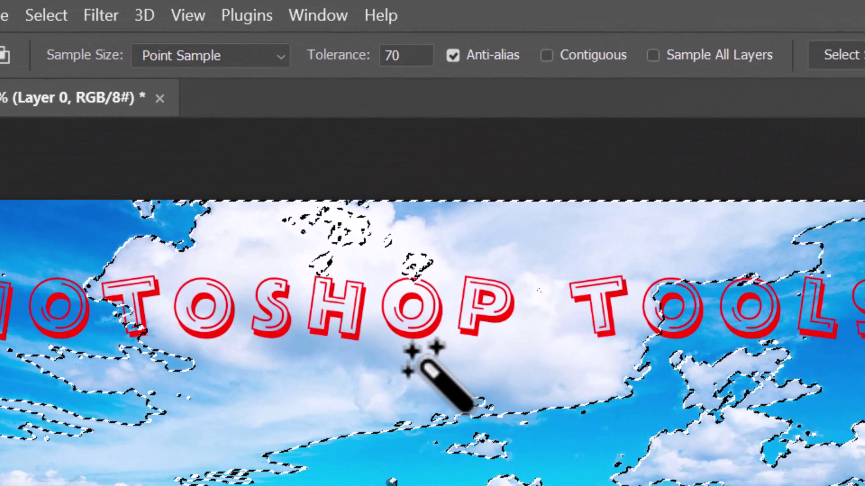
key(ctrl+d)
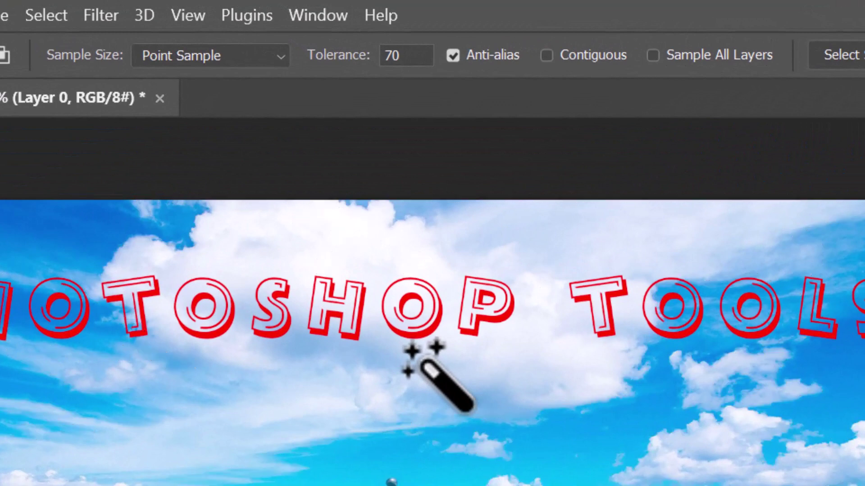
- Re-enable Contiguous, set Tolerance to 50, select the right-hand cloud, then deselect
click(546, 55)
double_click(398, 54)
text(10)
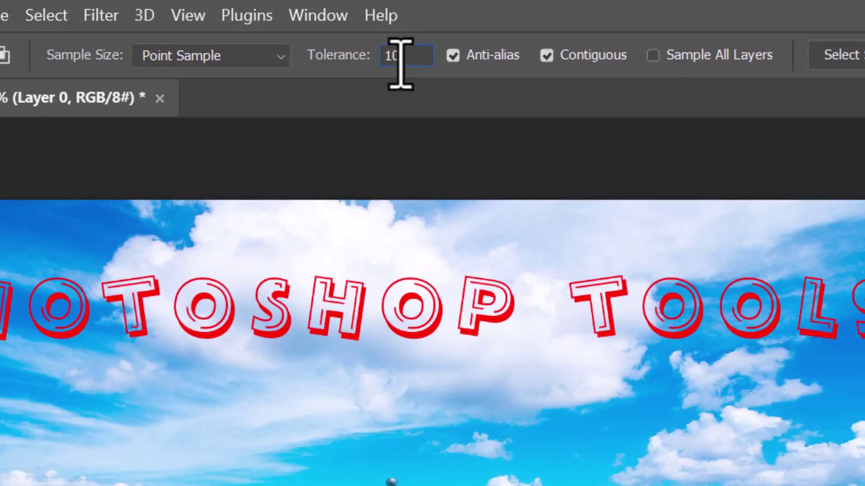
key(Return)
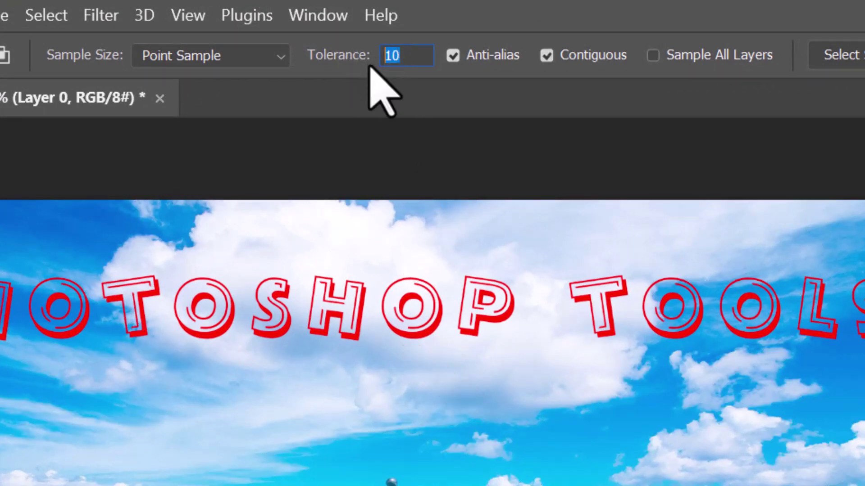
text(50)
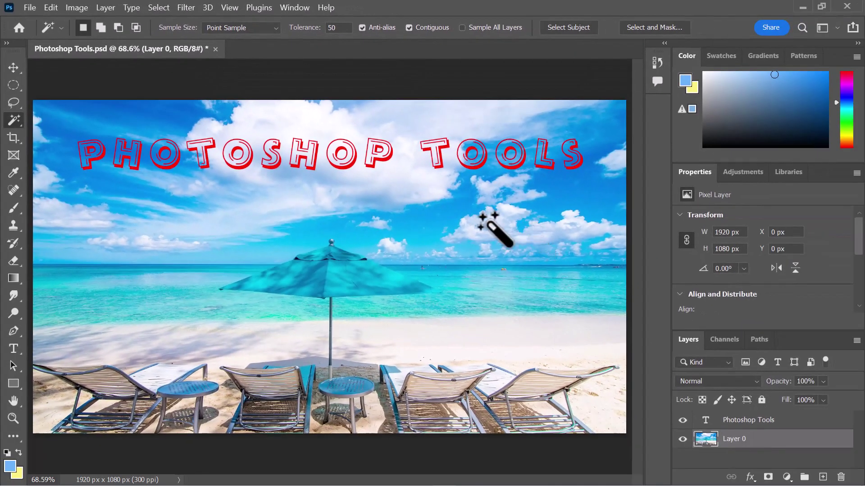
click(487, 222)
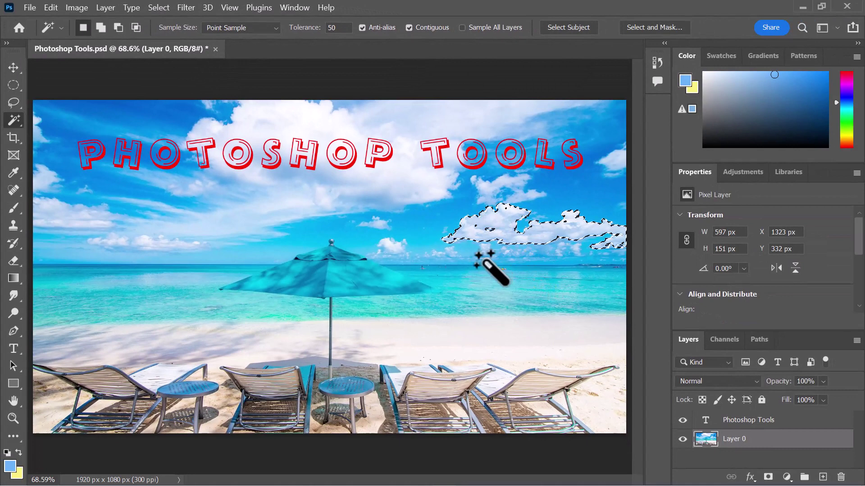
key(ctrl+d)
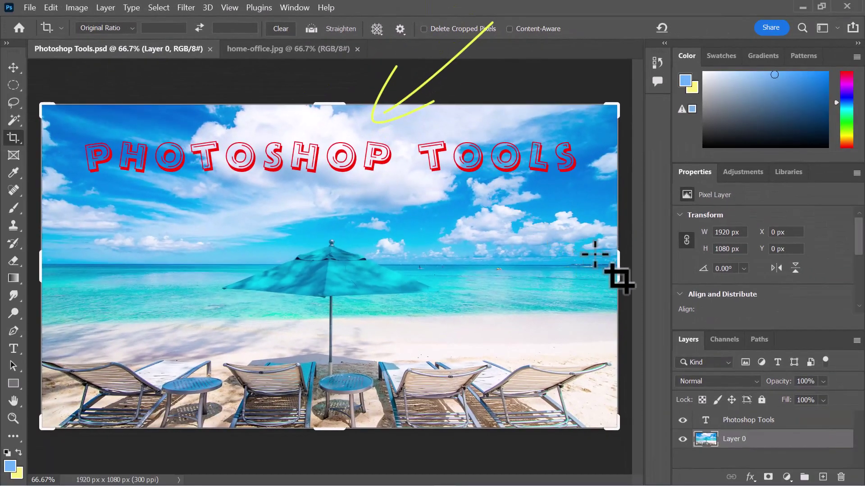
- Drag the crop edges in around the sky and umbrella, then cancel the crop
drag(618, 276, 554, 276)
drag(105, 388, 177, 335)
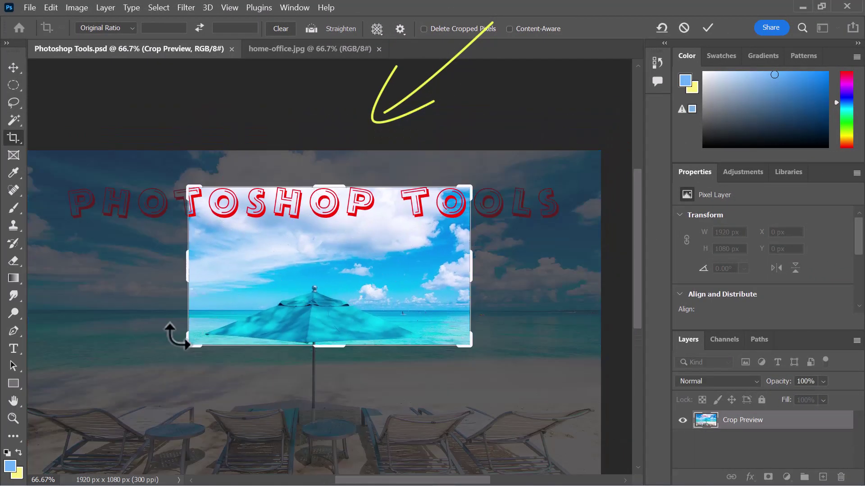
key(Escape)
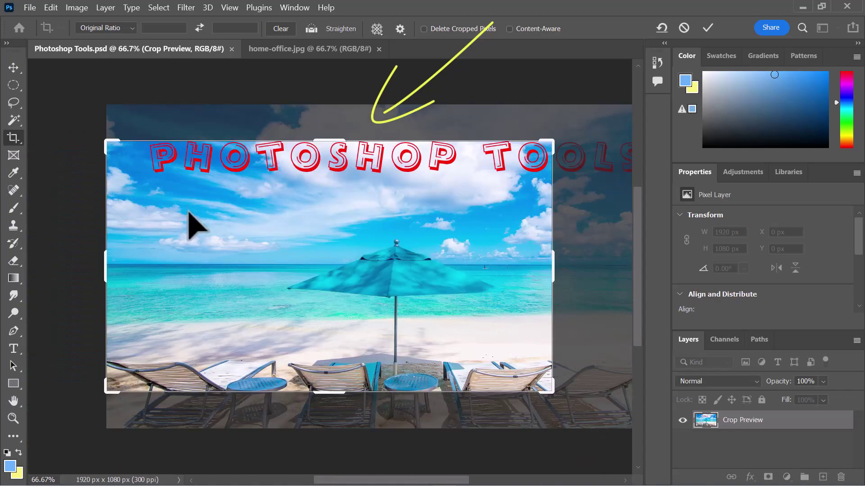
- Try the 1:1, 5:7, 1280 x 800 px and Original Ratio presets, ending on 4 x 5 in 300 ppi
click(130, 28)
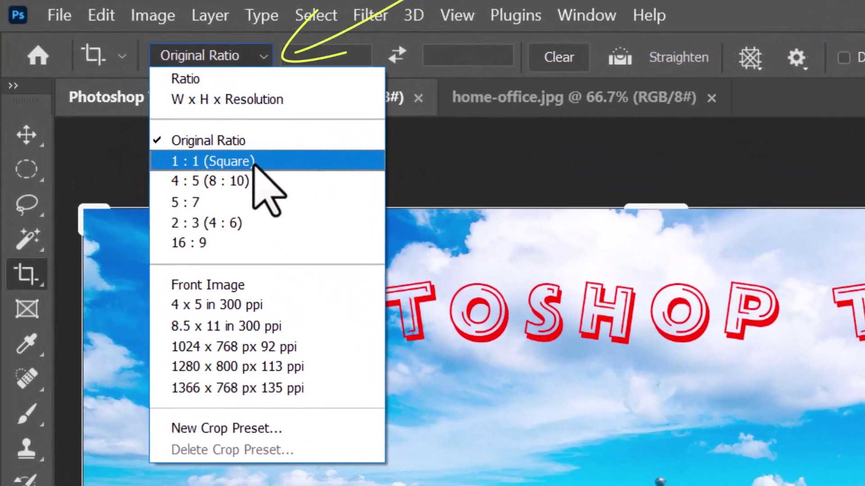
click(128, 83)
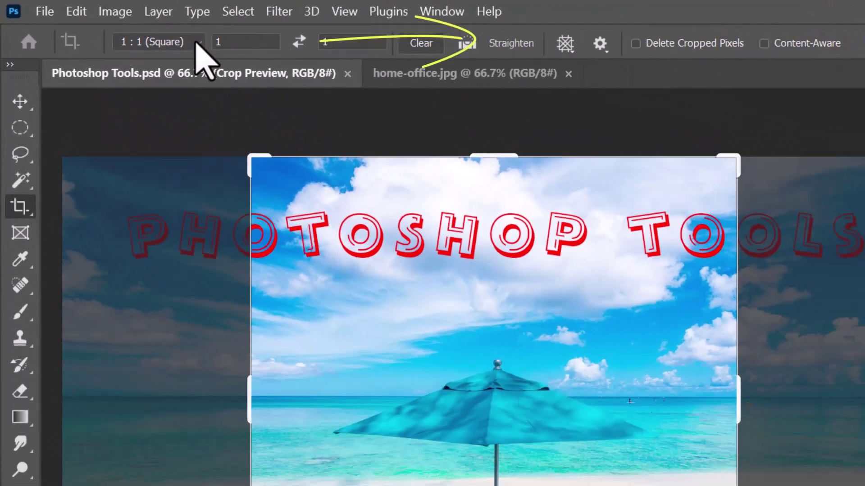
click(197, 42)
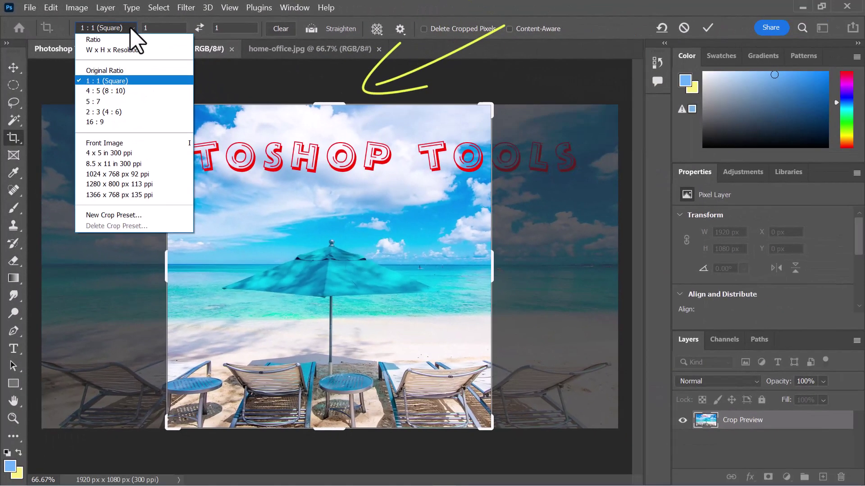
click(118, 101)
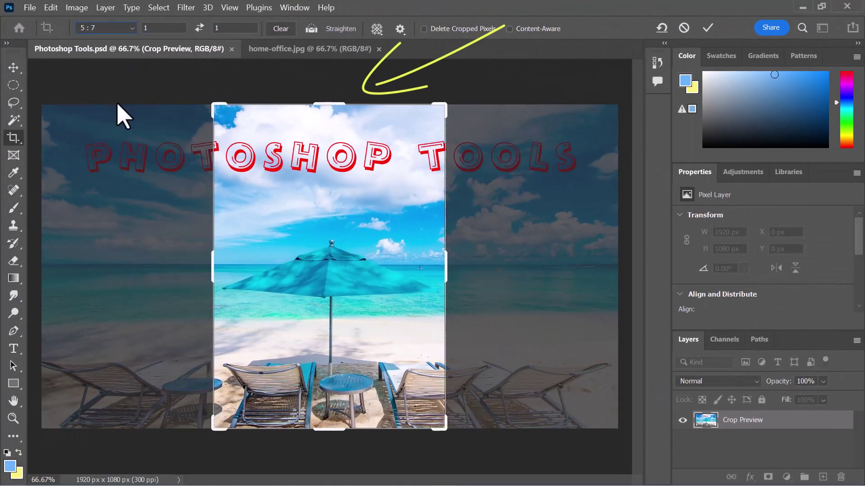
click(132, 27)
click(135, 176)
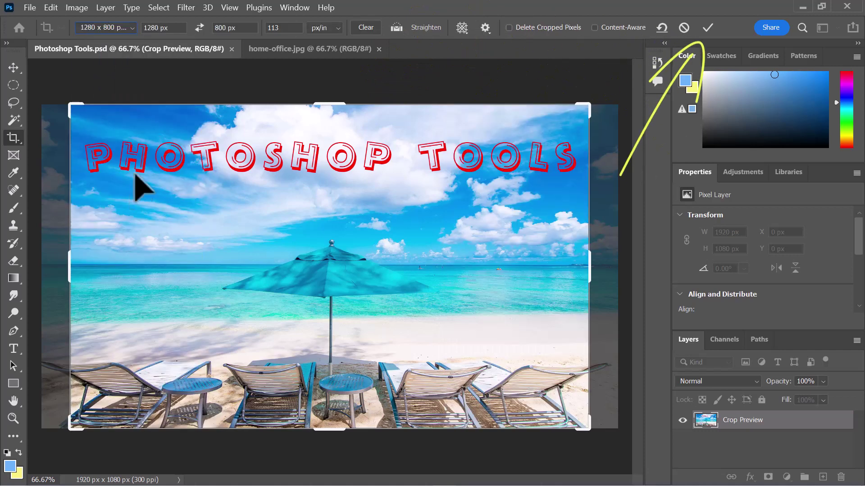
click(132, 28)
click(128, 68)
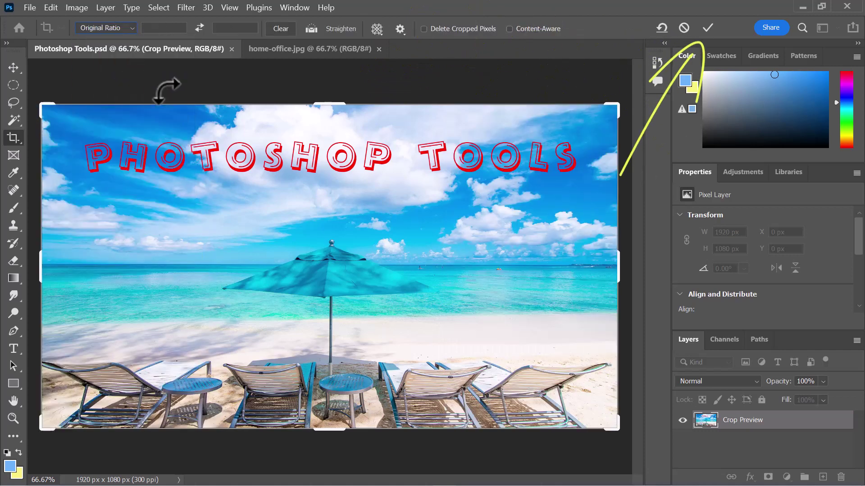
click(132, 28)
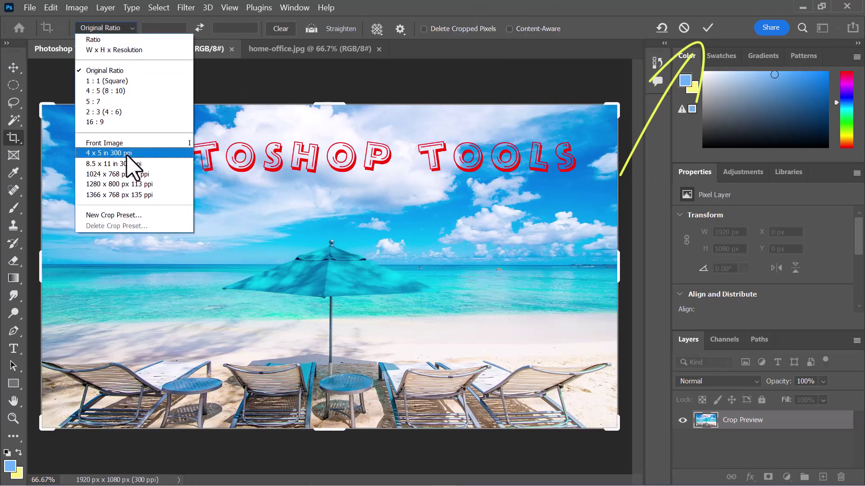
click(126, 155)
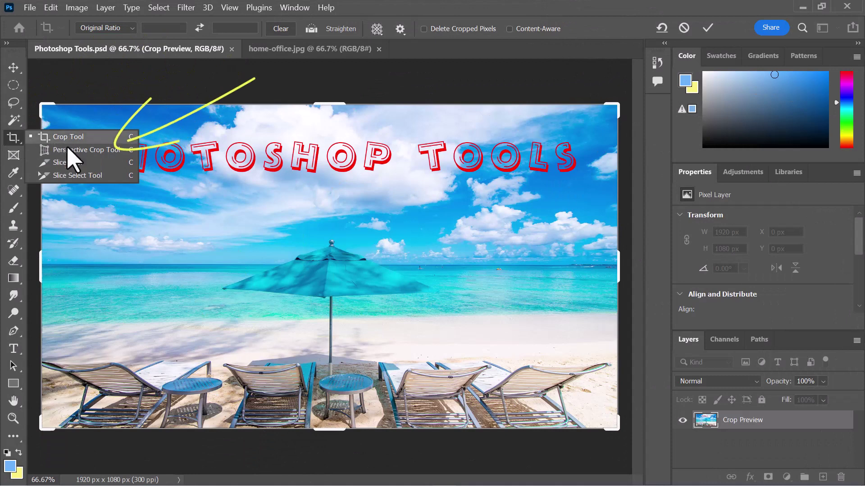
- With the Perspective Crop Tool chosen, switch to home-office.jpg and duplicate its Background layer
click(81, 150)
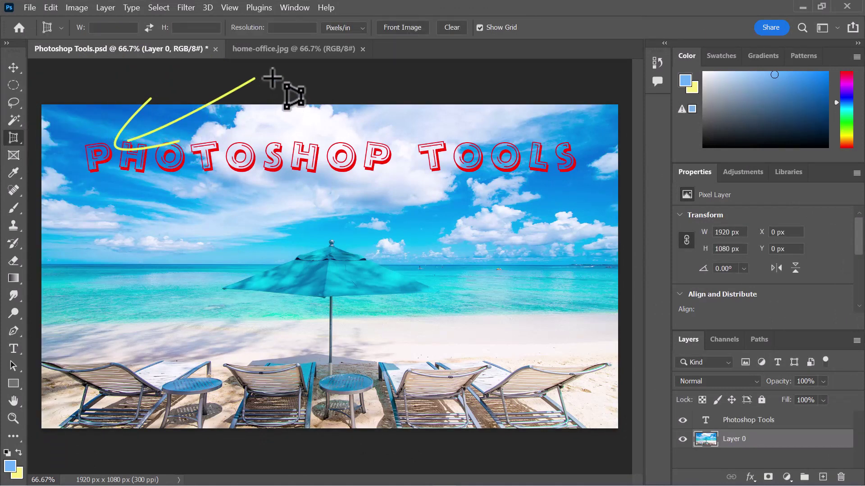
click(281, 50)
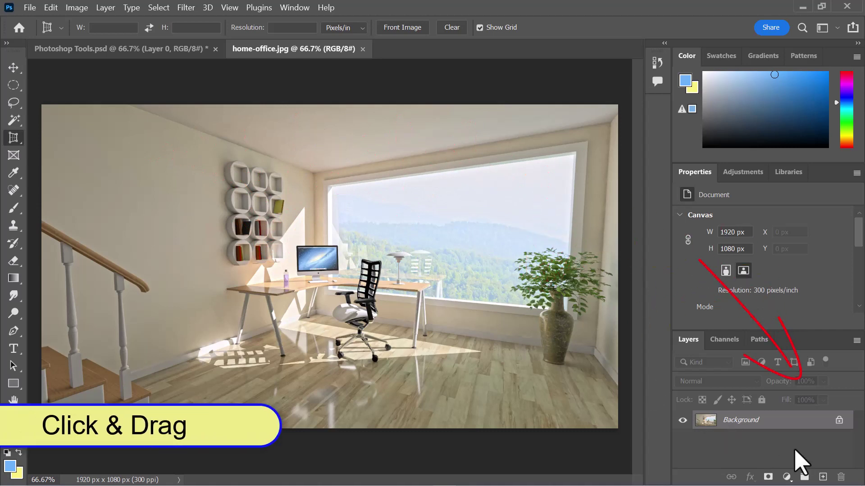
drag(807, 426, 822, 477)
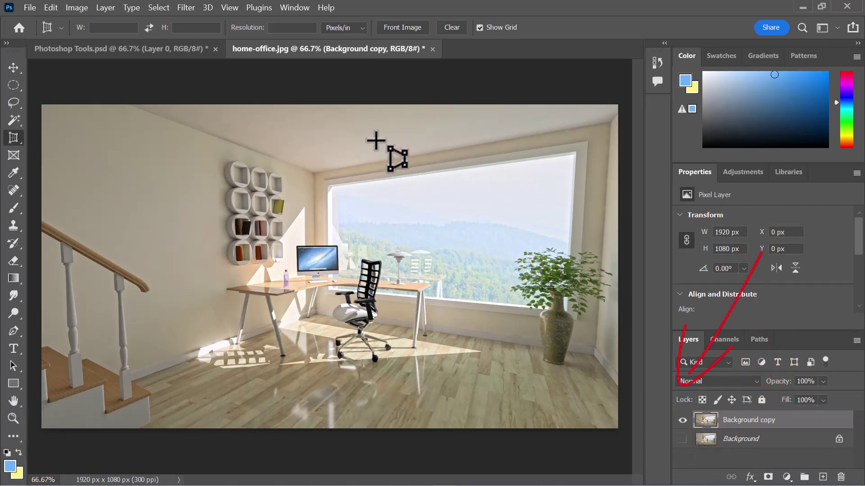
- Fit the perspective crop corners to the window and commit, giving a 1381 x 802 px image
mouse_move(290, 120)
mouse_down()
mouse_move(483, 296)
mouse_move(556, 342)
mouse_move(593, 349)
mouse_move(577, 324)
mouse_up()
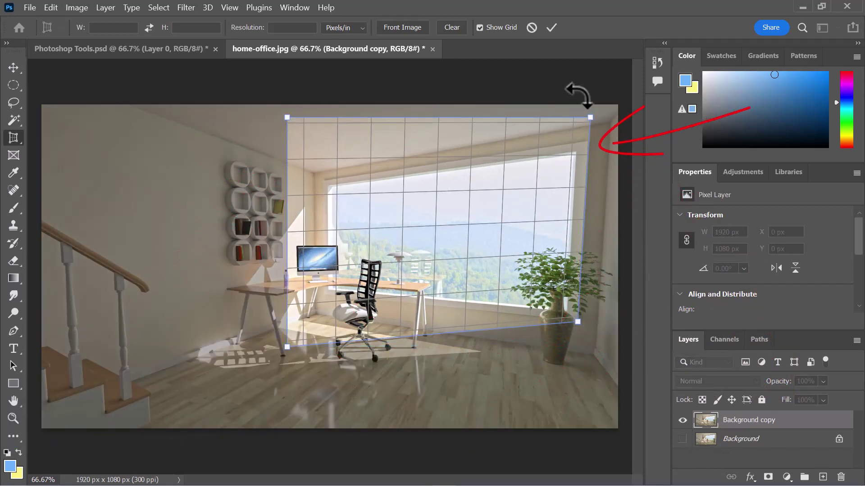
drag(590, 118, 589, 140)
drag(287, 117, 323, 182)
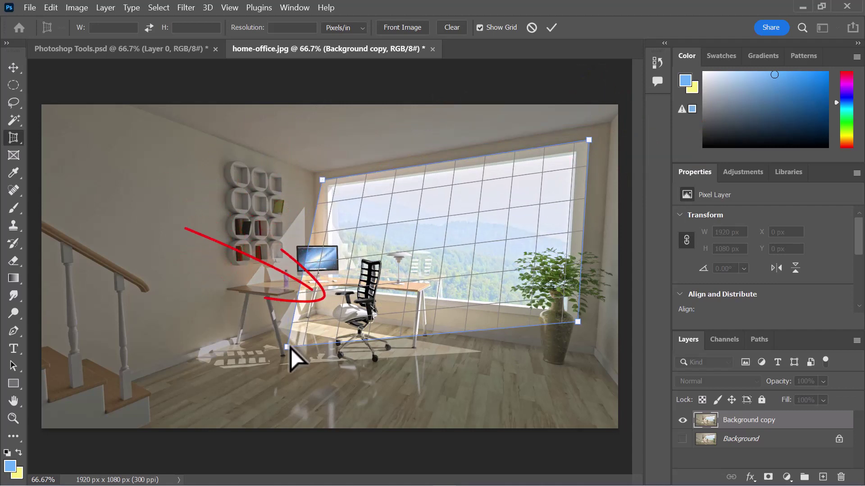
mouse_move(290, 347)
mouse_down()
mouse_move(299, 326)
mouse_move(337, 294)
mouse_move(326, 296)
mouse_up()
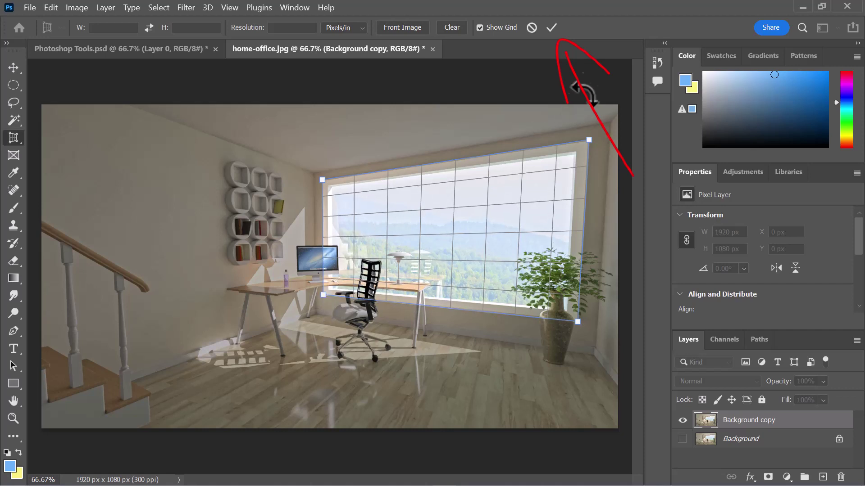
click(551, 27)
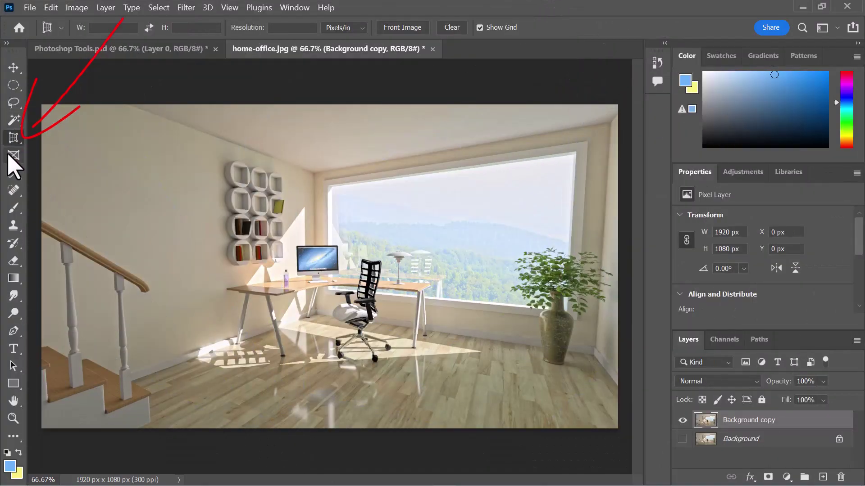
right_click(12, 139)
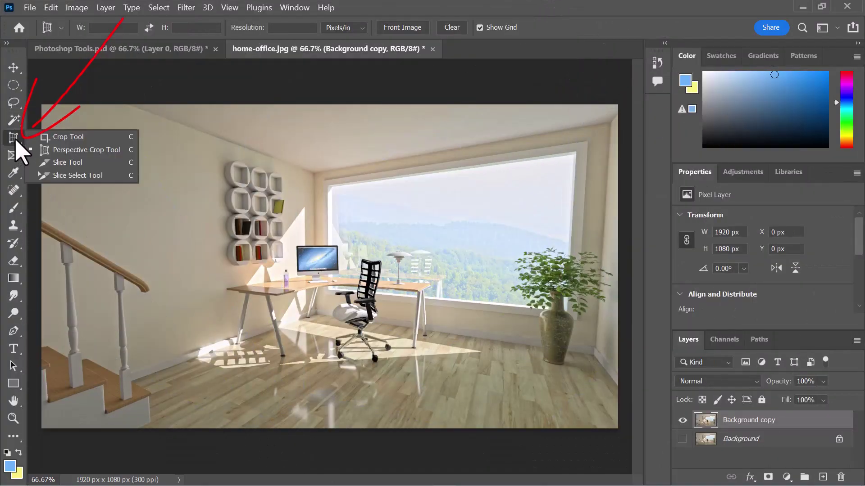
click(76, 162)
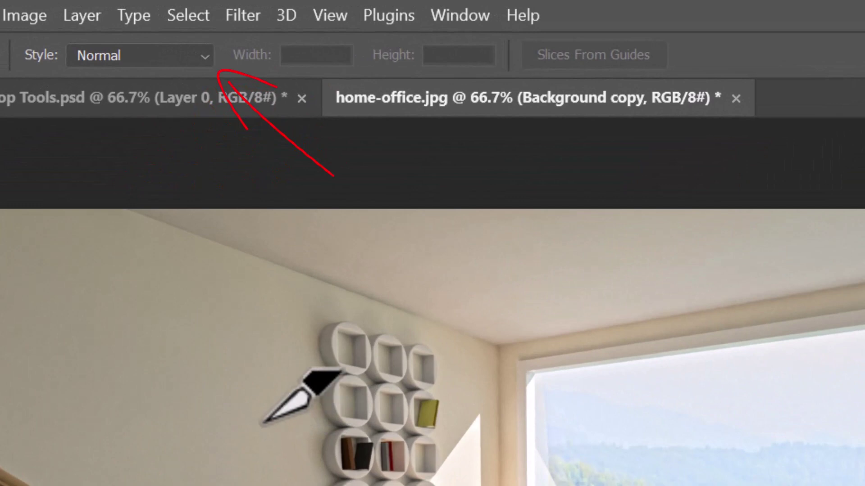
click(184, 56)
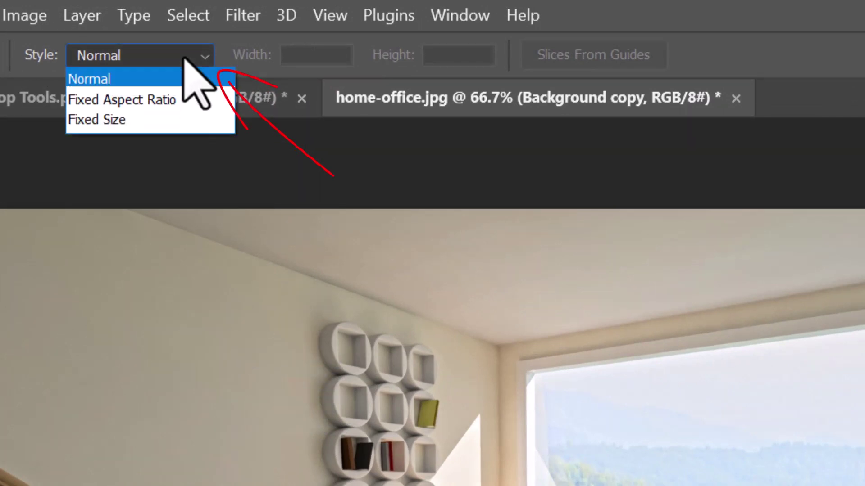
click(165, 100)
double_click(286, 55)
text(4)
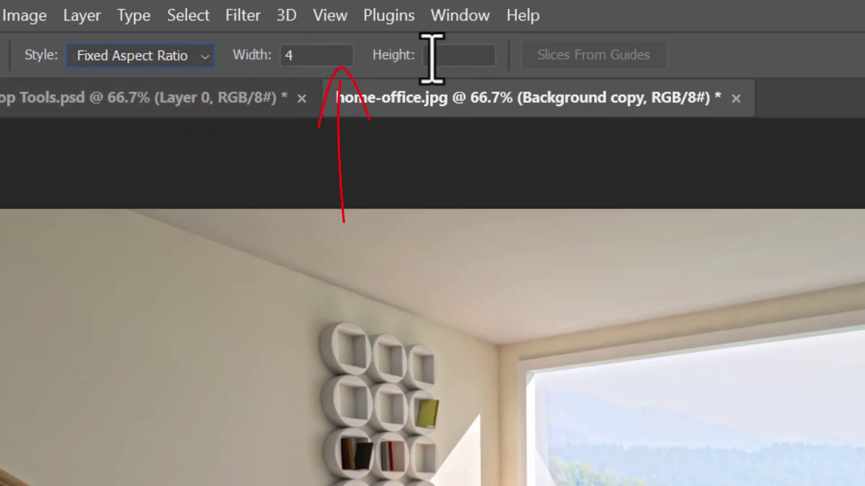
click(432, 55)
text(1)
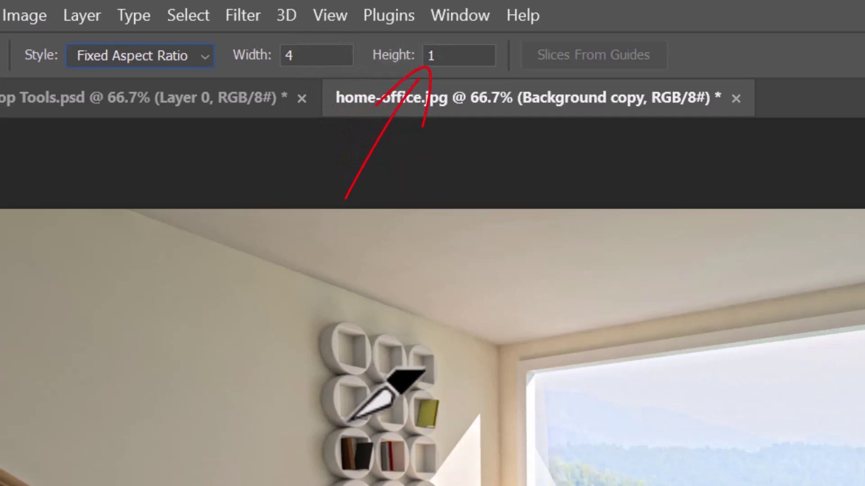
click(200, 56)
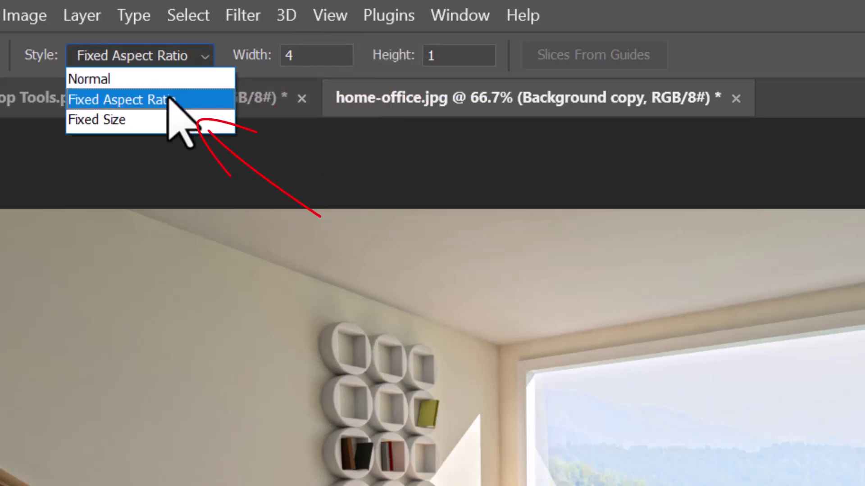
click(154, 120)
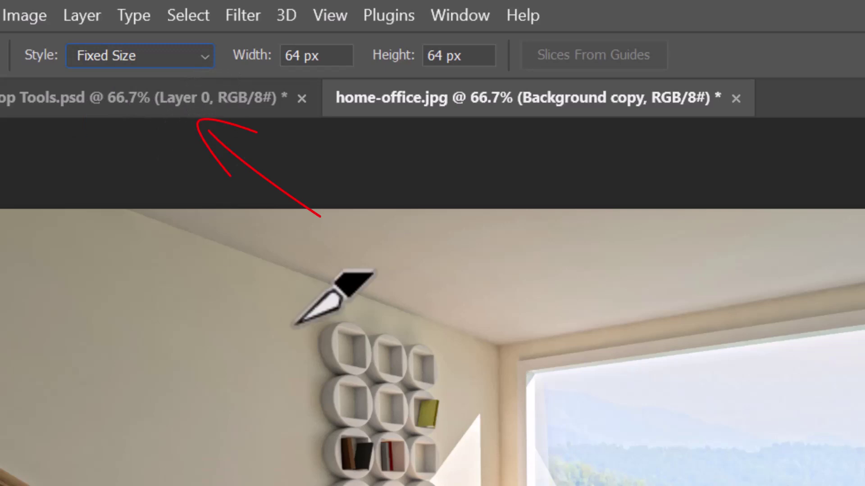
click(278, 58)
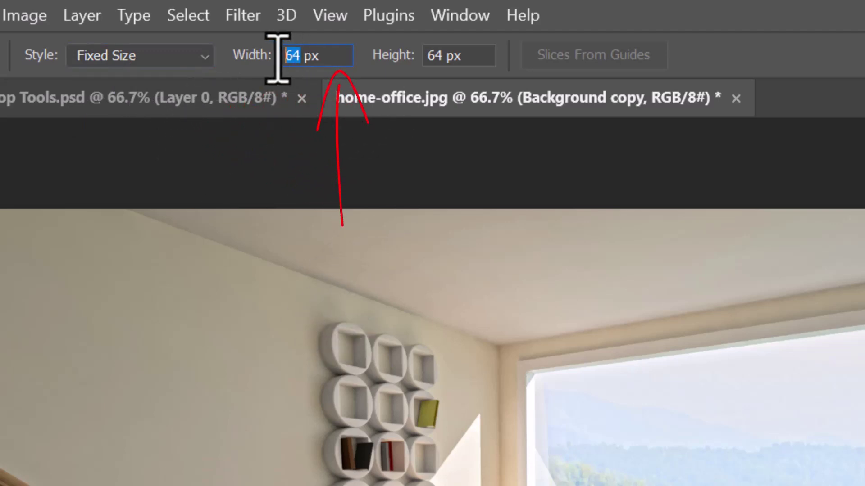
text(500)
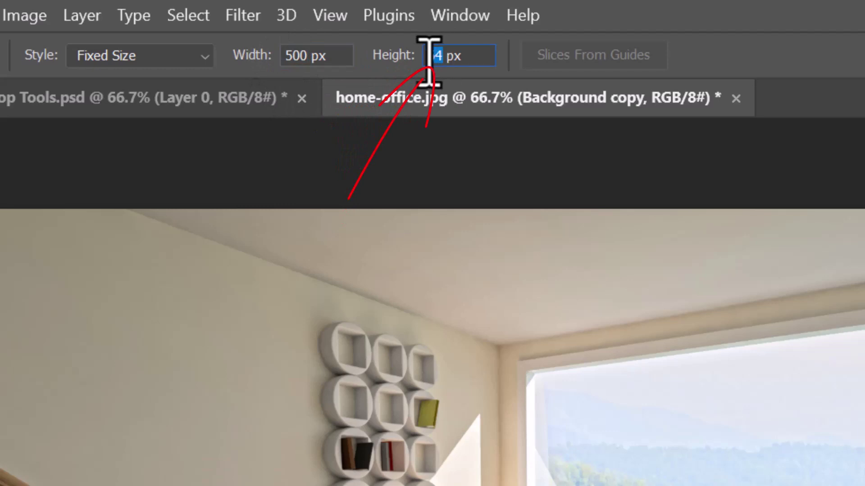
text(500)
click(176, 57)
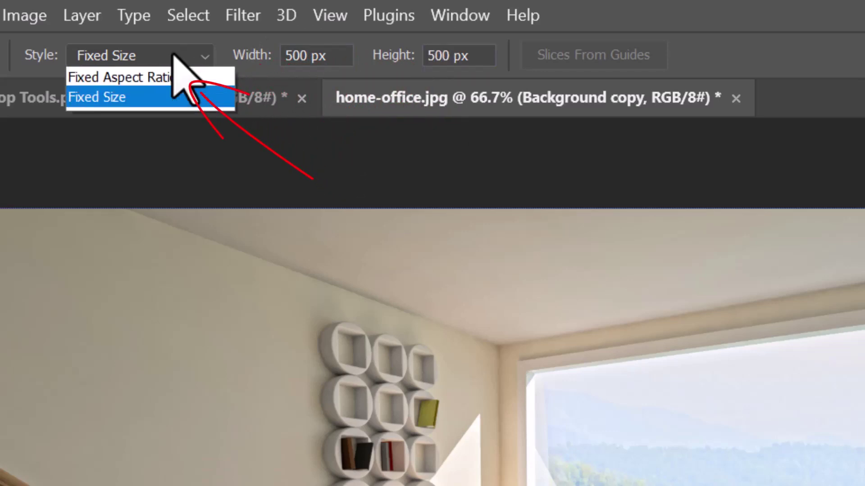
click(154, 79)
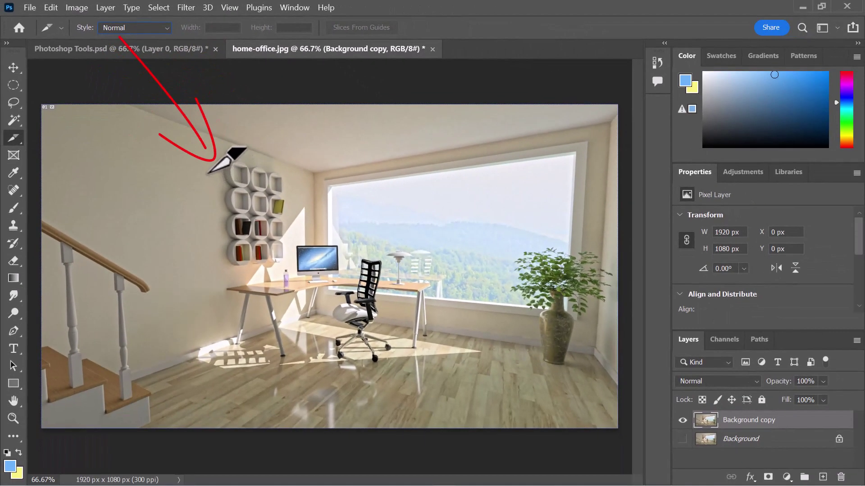
- Slice the shelves-to-floor area and Save for Web (Legacy) as home-office in Assets
drag(211, 181, 455, 338)
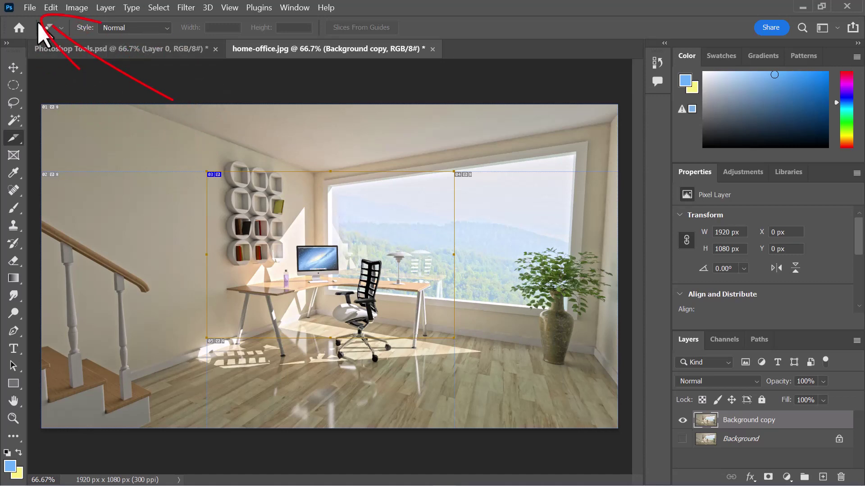
click(30, 8)
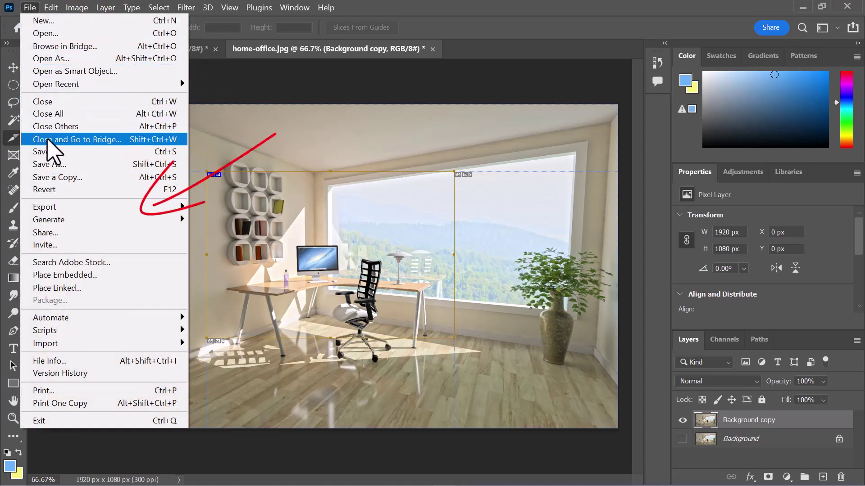
mouse_move(158, 220)
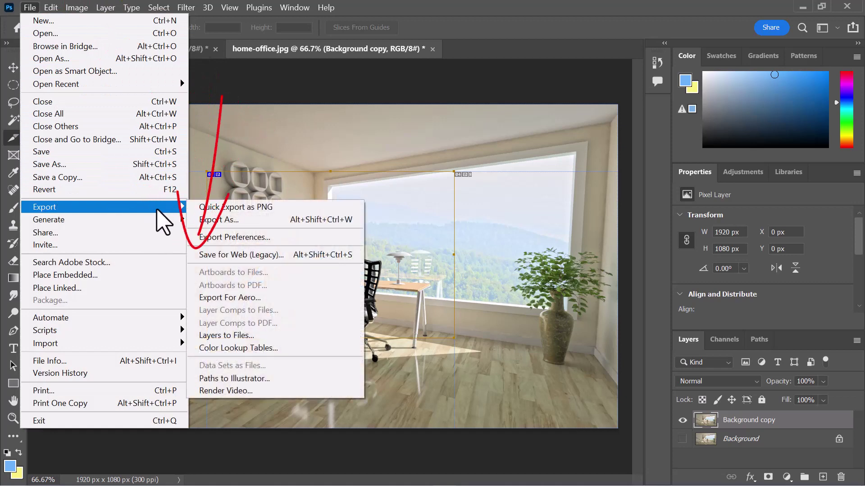
click(252, 256)
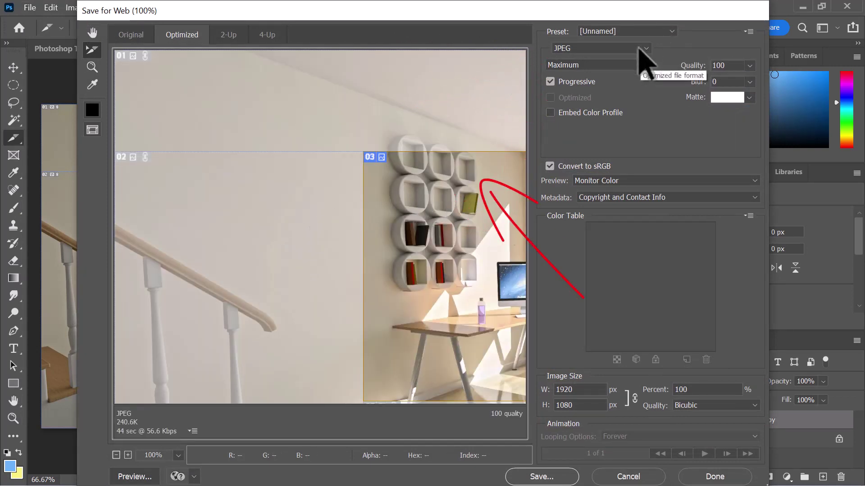
click(536, 476)
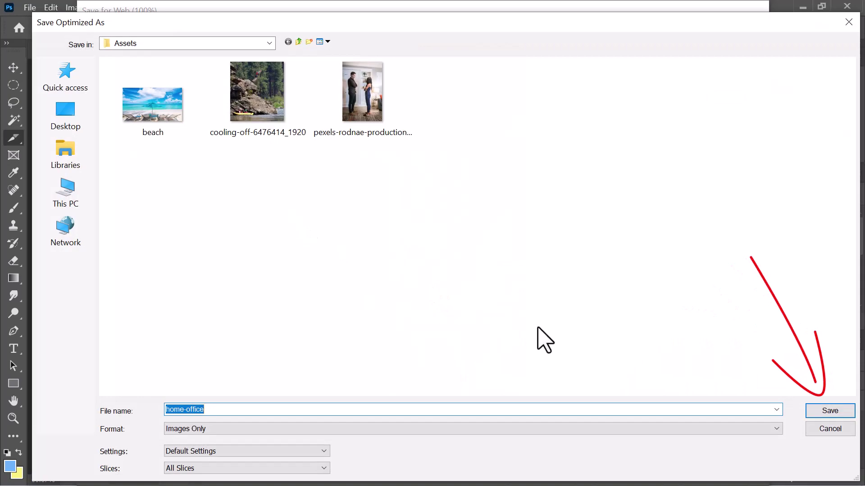
click(830, 411)
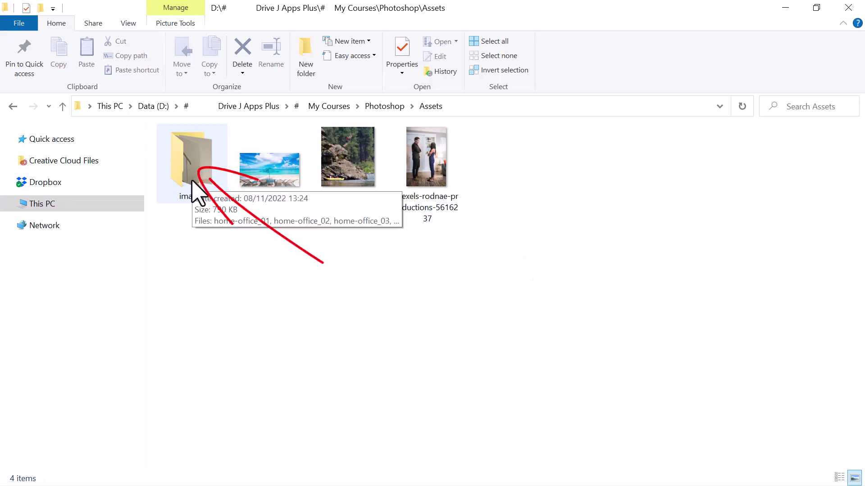
double_click(197, 189)
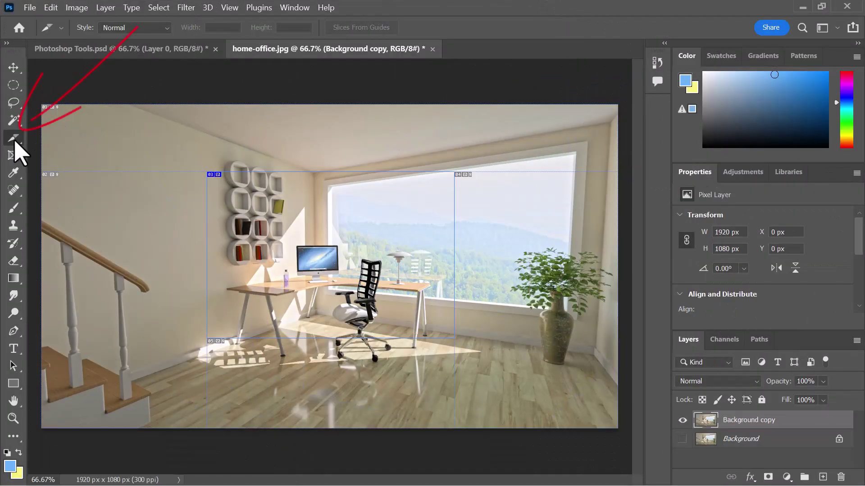
- With the Slice Select Tool, drag slice 03 left and select slice 02 on the left wall
right_click(15, 142)
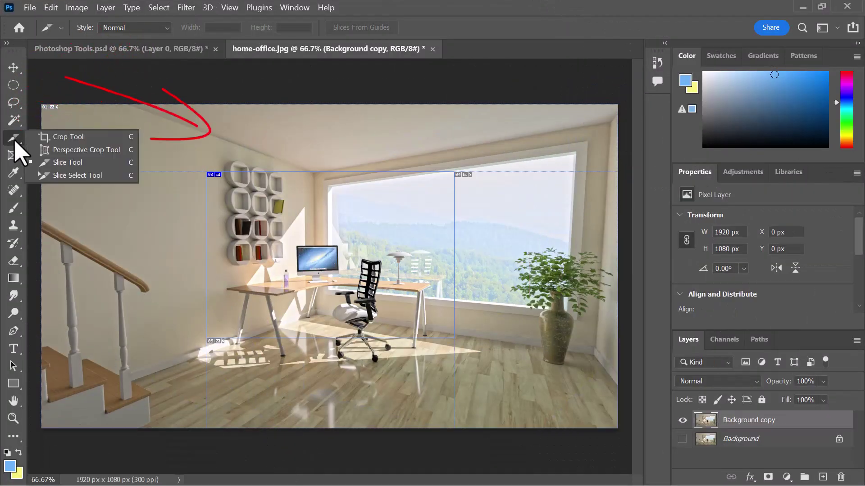
click(45, 174)
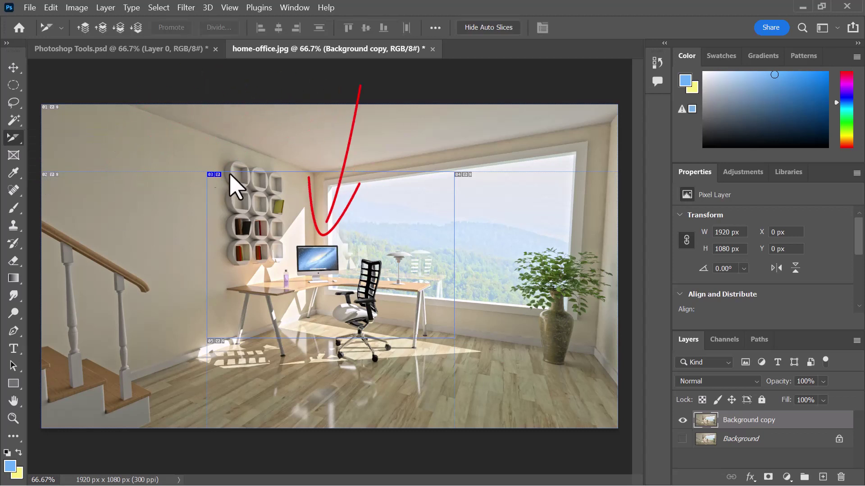
mouse_move(303, 226)
mouse_down()
mouse_move(298, 236)
mouse_move(182, 220)
mouse_move(285, 219)
mouse_up()
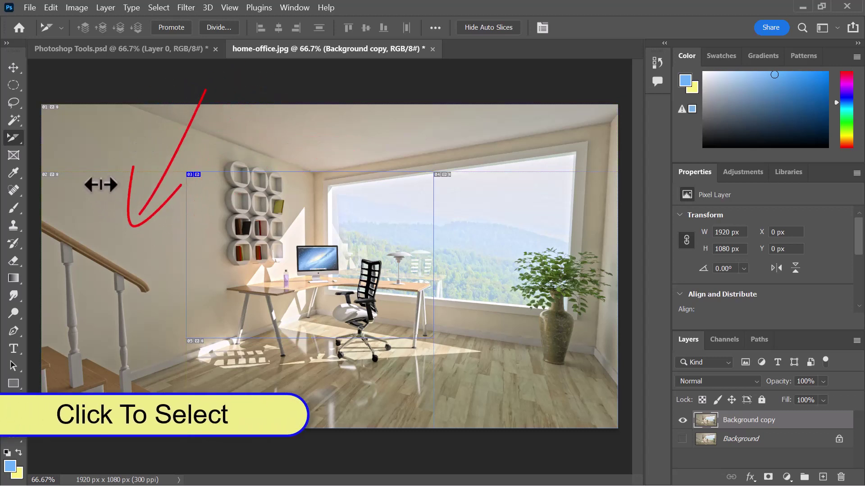
click(118, 224)
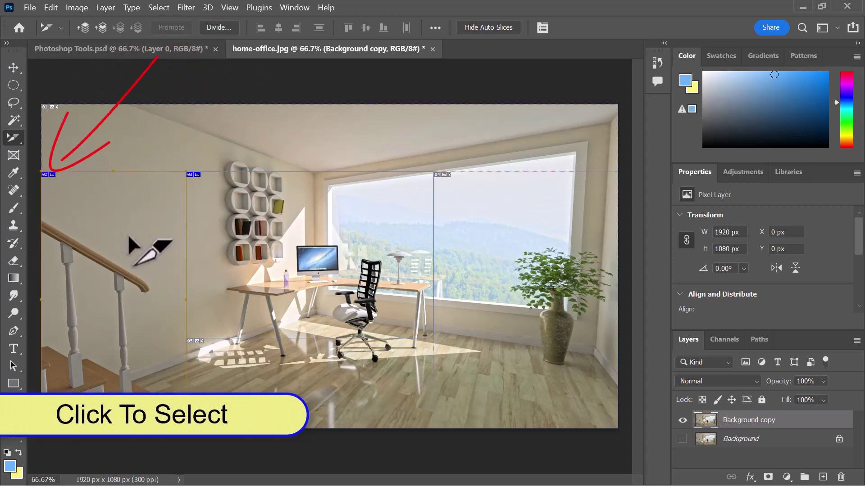
- Divide slice 02 into 2 rows by 4 columns and raise the shelves slice about 43 px
click(219, 28)
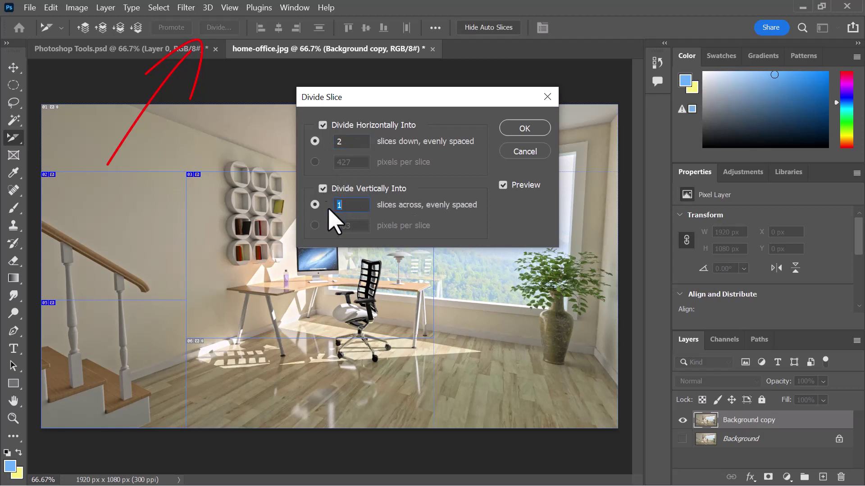
click(527, 130)
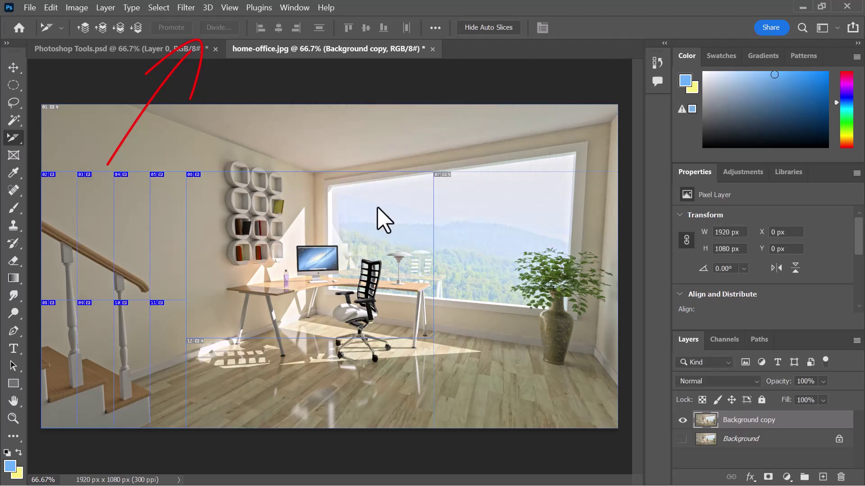
drag(328, 247, 328, 228)
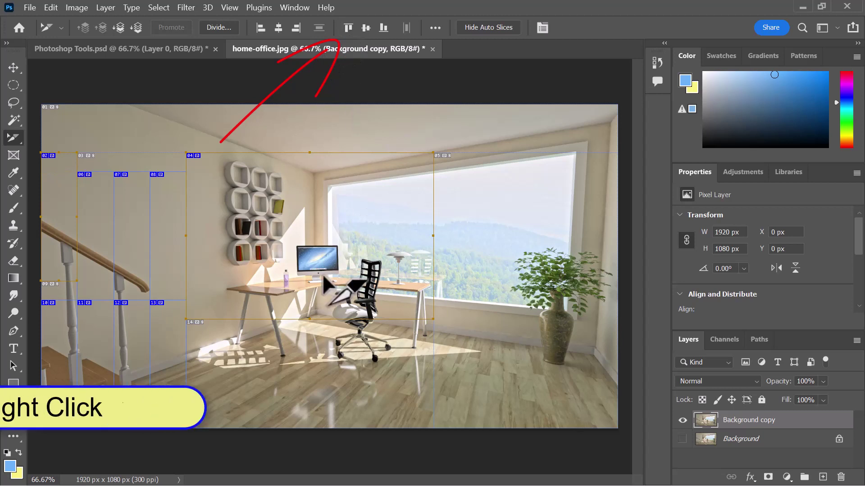
right_click(273, 200)
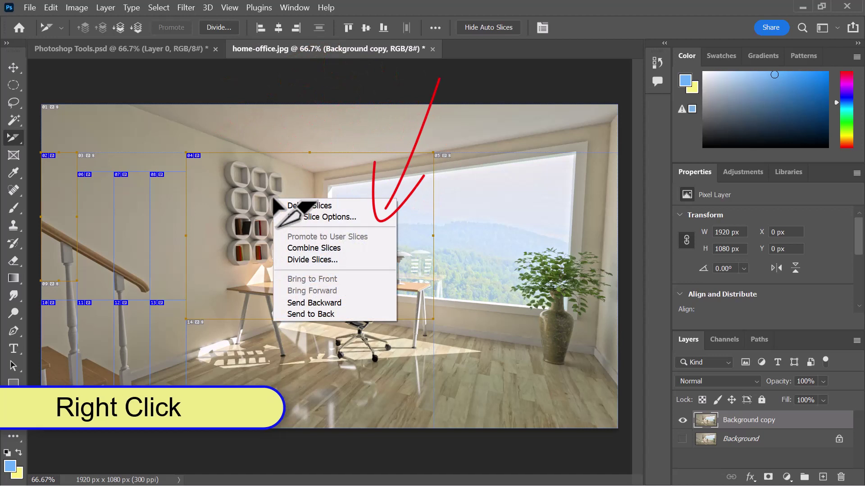